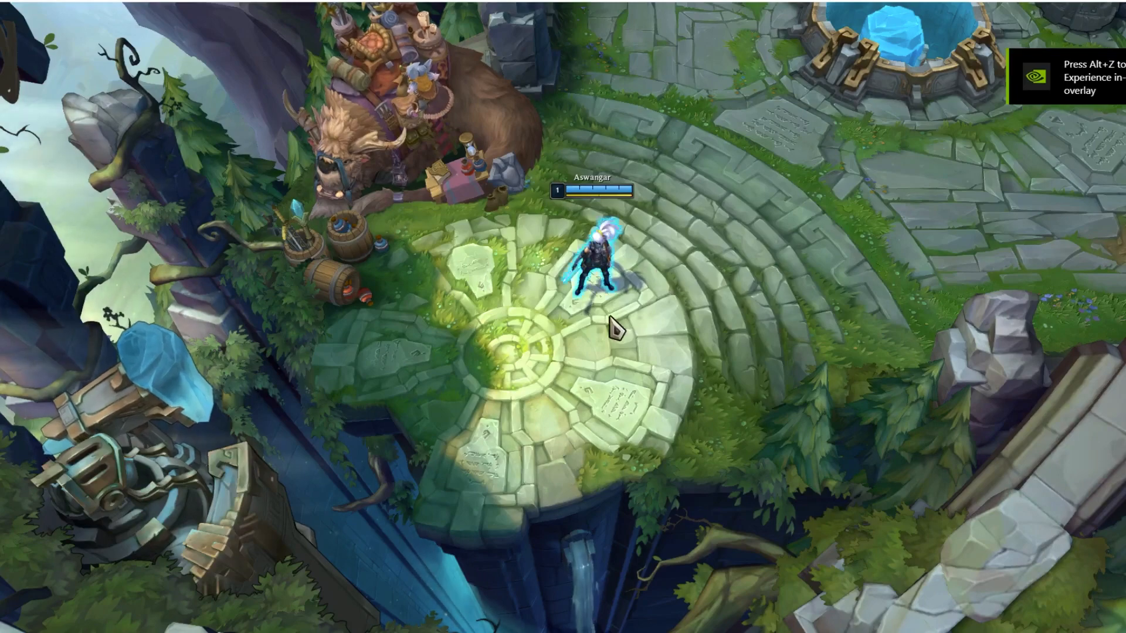
mouse_move(1125, 281)
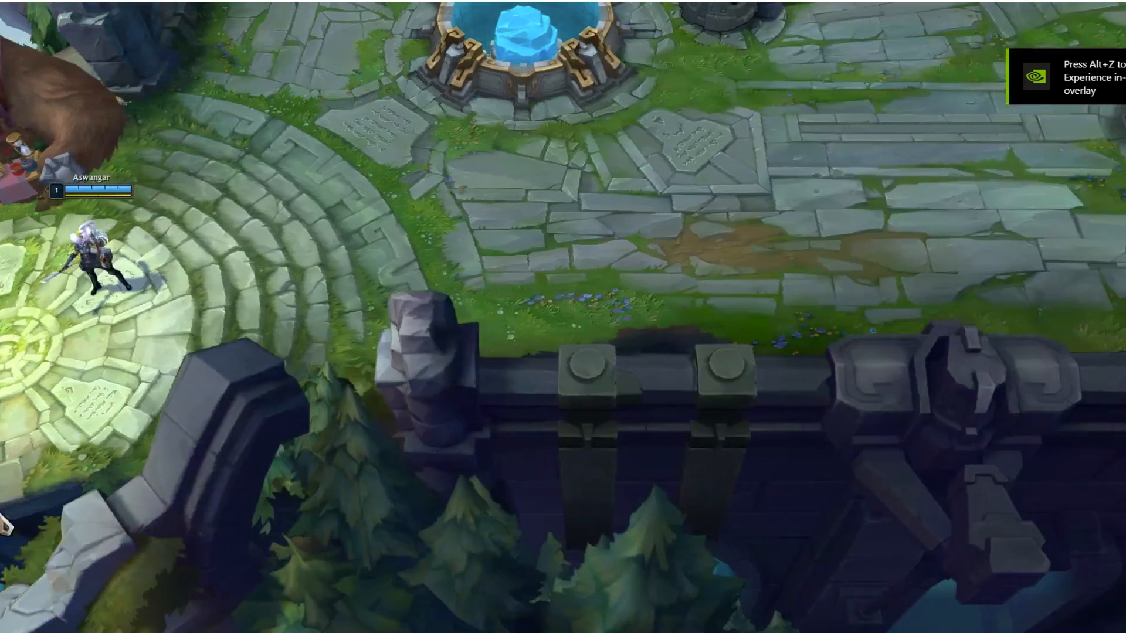
mouse_move(1, 521)
mouse_move(477, 5)
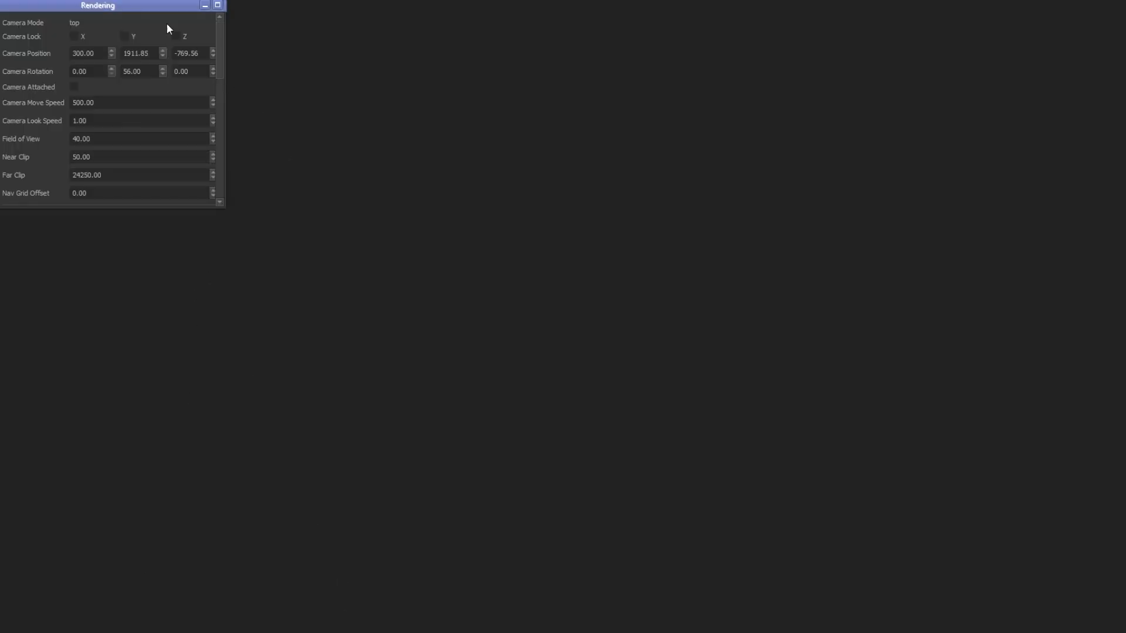
drag(166, 7, 1117, 3)
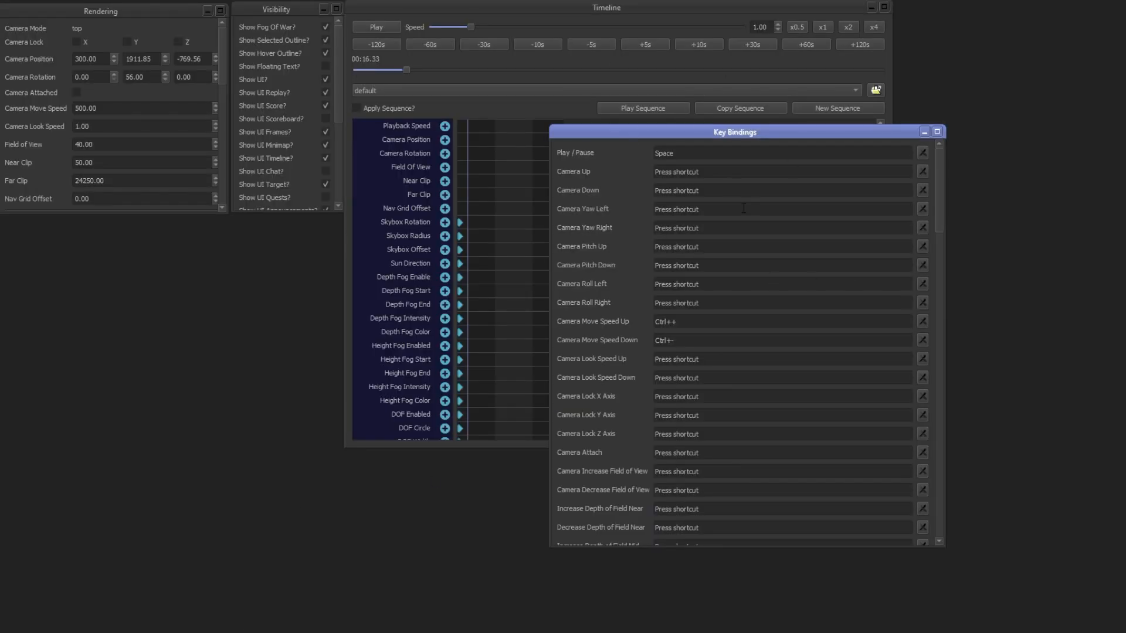
Bind the Keyframe Position, Rotation and Field of View shortcuts to 1, and Keyframe Speed to 5
scroll(739, 217, down, 7)
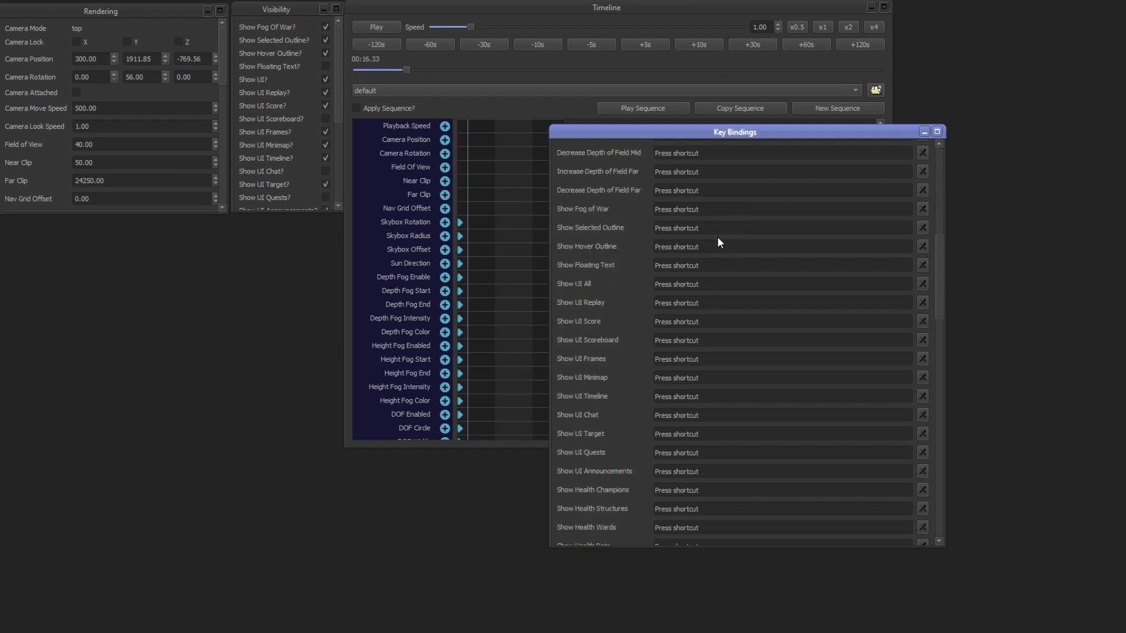
scroll(719, 242, down, 12)
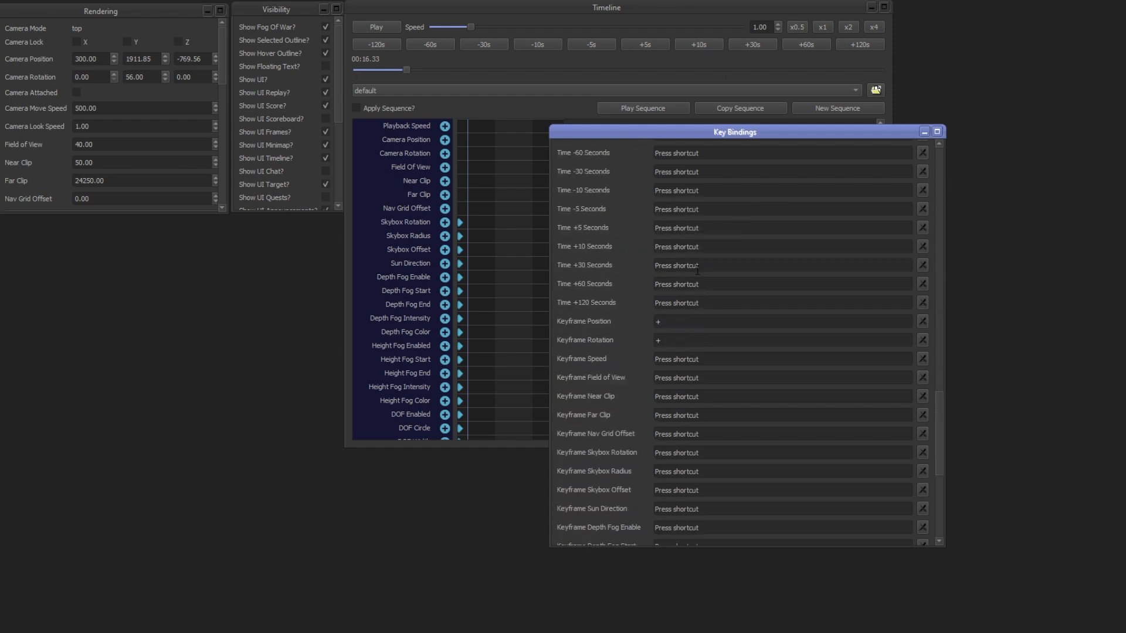
scroll(698, 270, down, 5)
scroll(658, 498, up, 15)
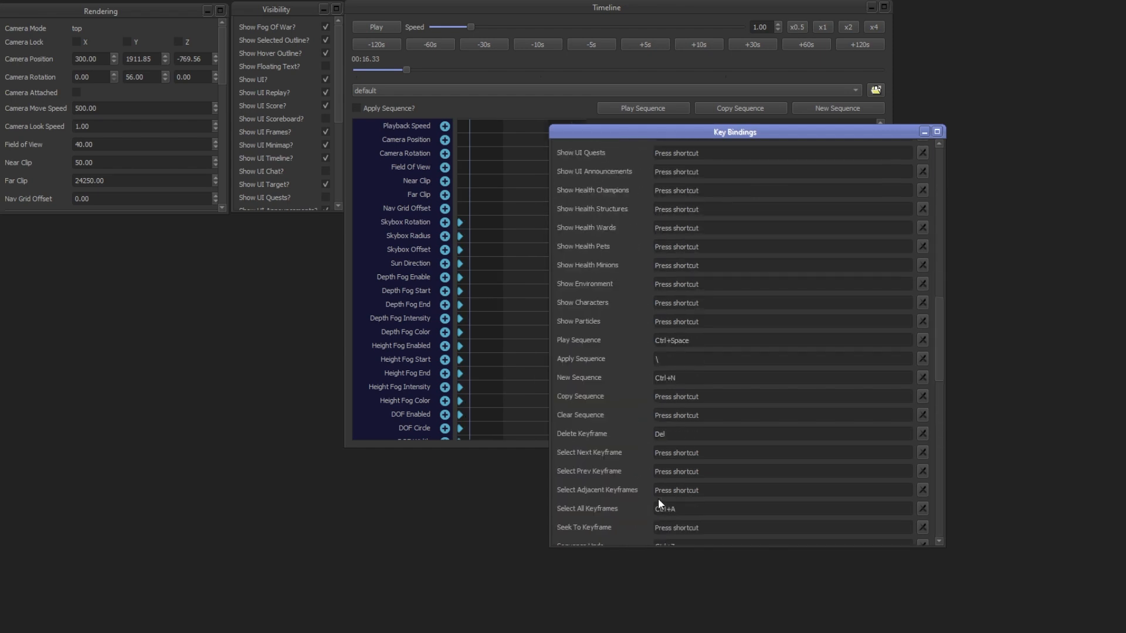
scroll(624, 504, down, 5)
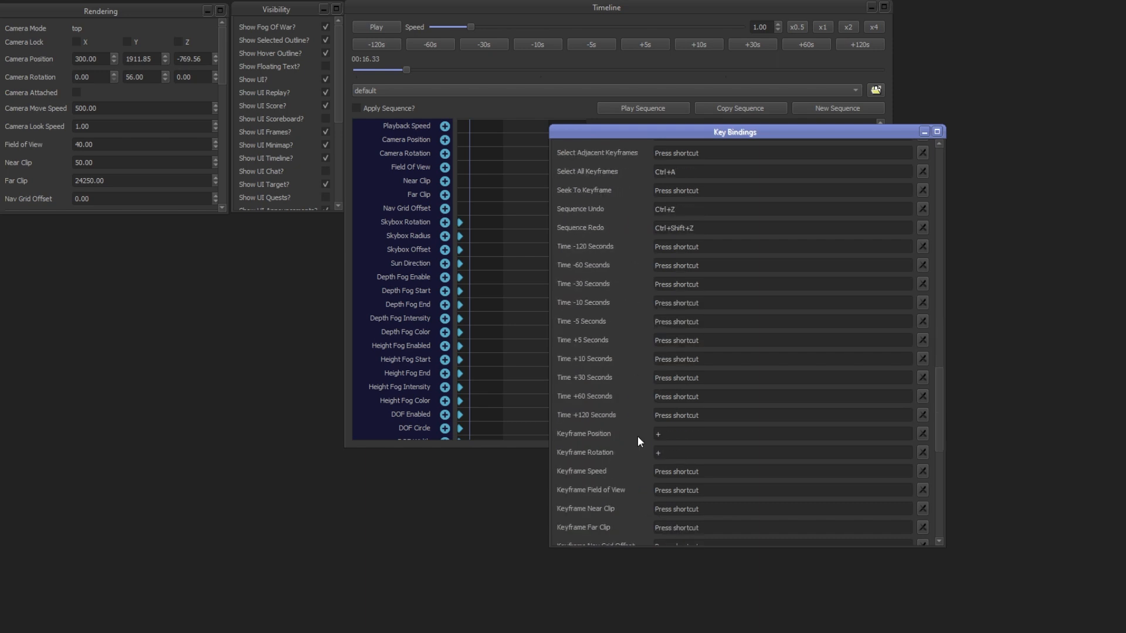
click(669, 437)
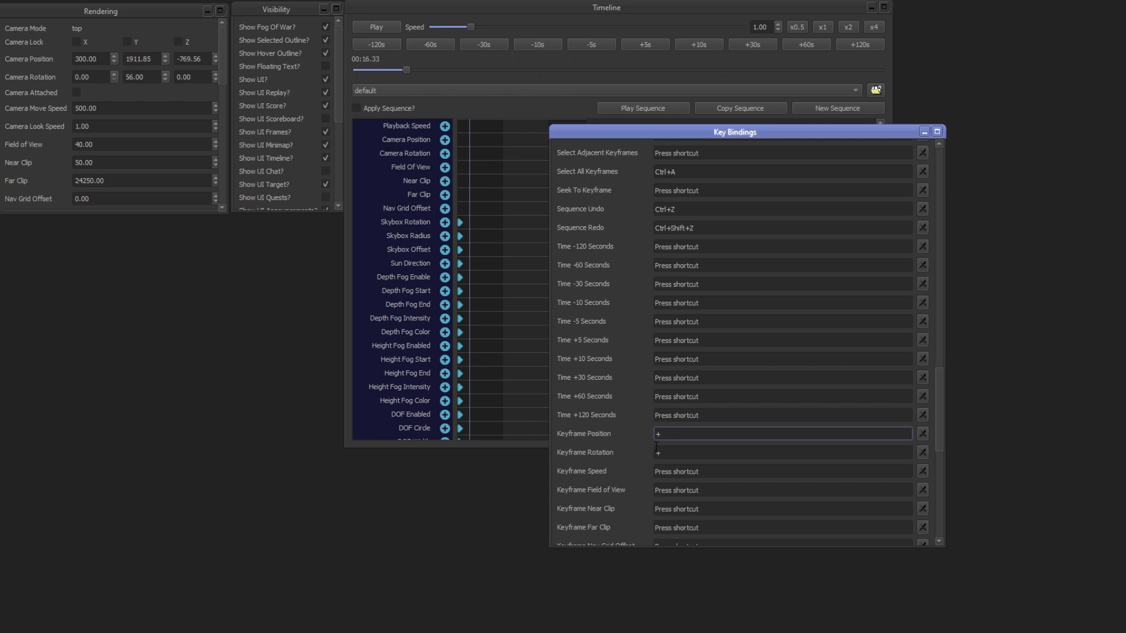
key(1)
click(682, 456)
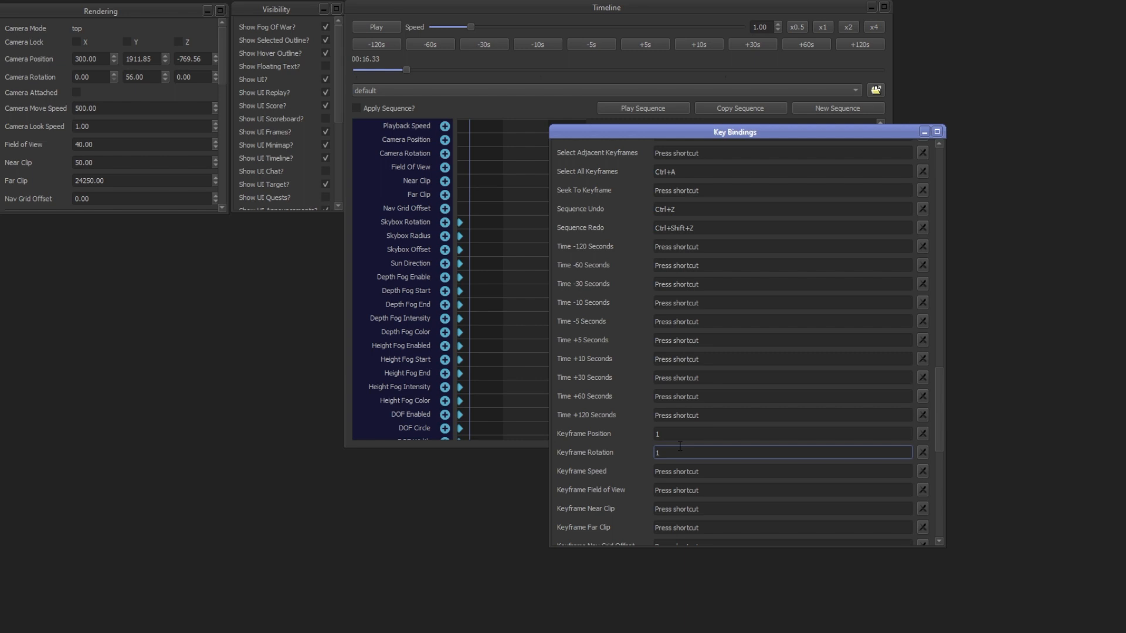
click(674, 490)
key(1)
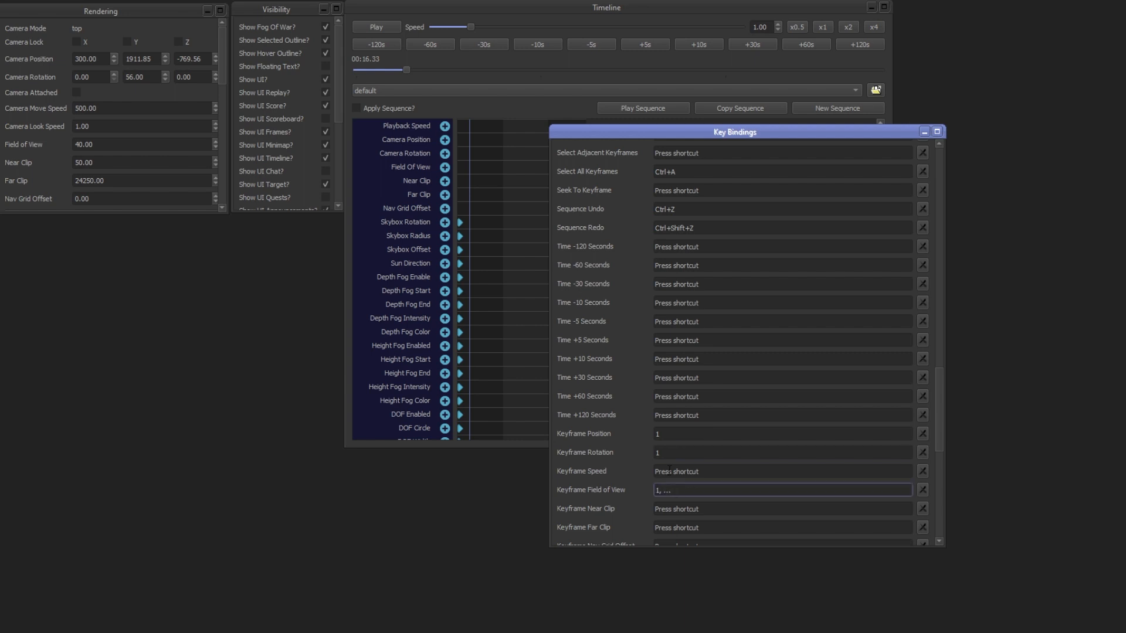
click(667, 470)
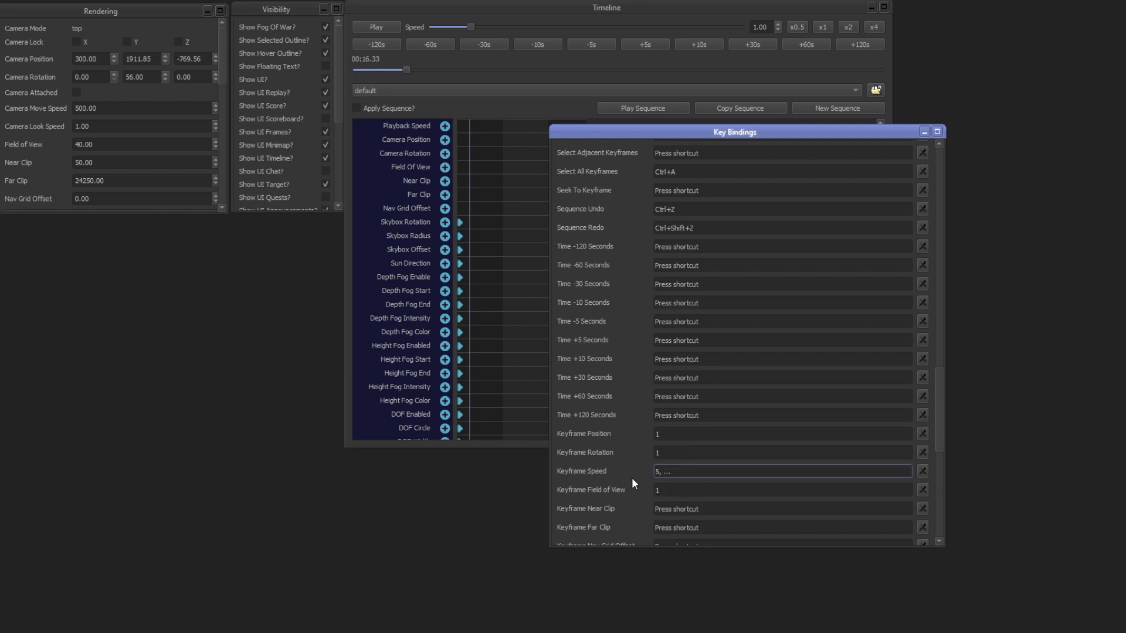
Bind the keyframe shortcuts for Near Clip, Far Clip, Nav Grid Offset, Skybox Rotation and Skybox Radius to 2
click(688, 508)
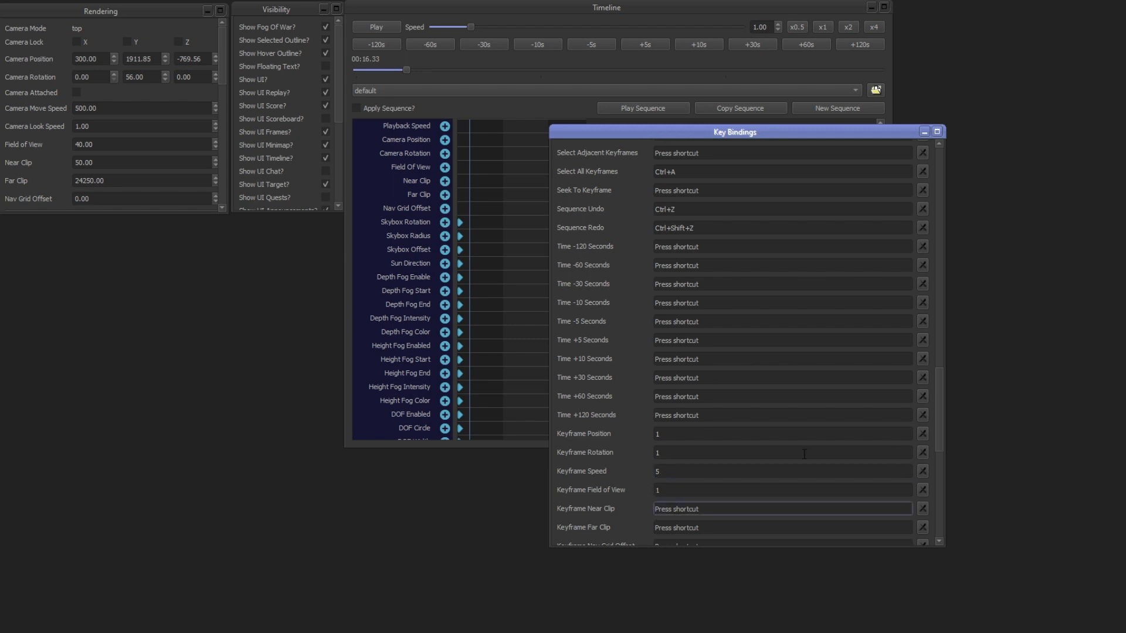
key(2)
click(699, 526)
key(2)
scroll(700, 522, down, 1)
click(702, 512)
key(2)
click(699, 526)
scroll(699, 526, down, 1)
click(688, 472)
key(2)
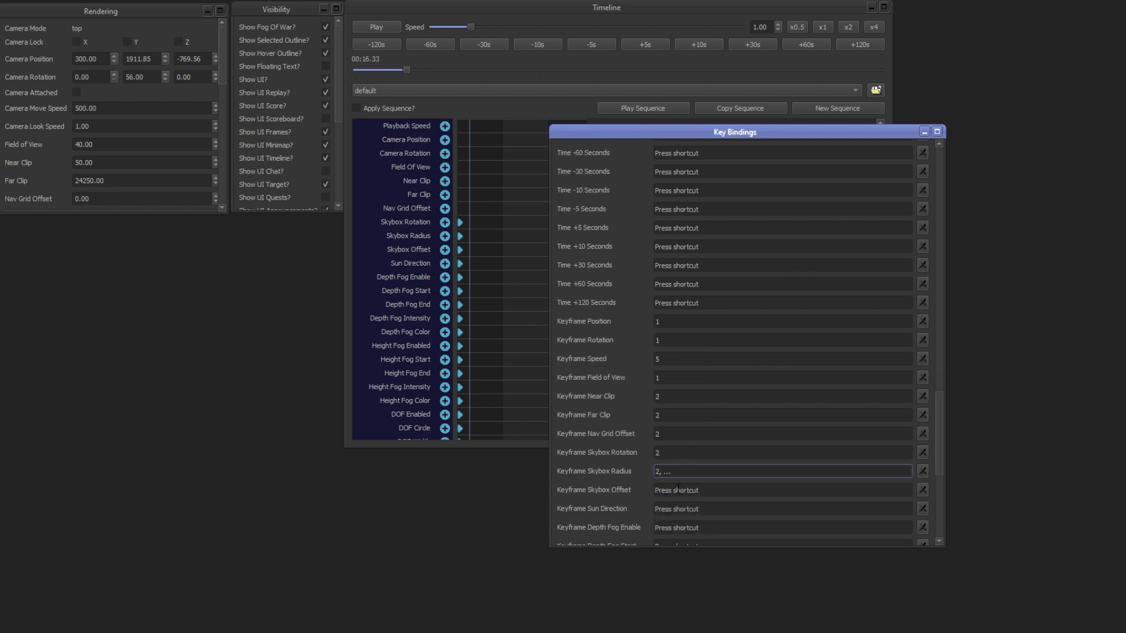
Bind the keyframe shortcuts for Skybox Offset, Sun Direction and all Depth Fog properties to 2
click(686, 490)
key(2)
click(683, 508)
key(2)
click(683, 526)
click(674, 527)
key(2)
scroll(674, 527, down, 1)
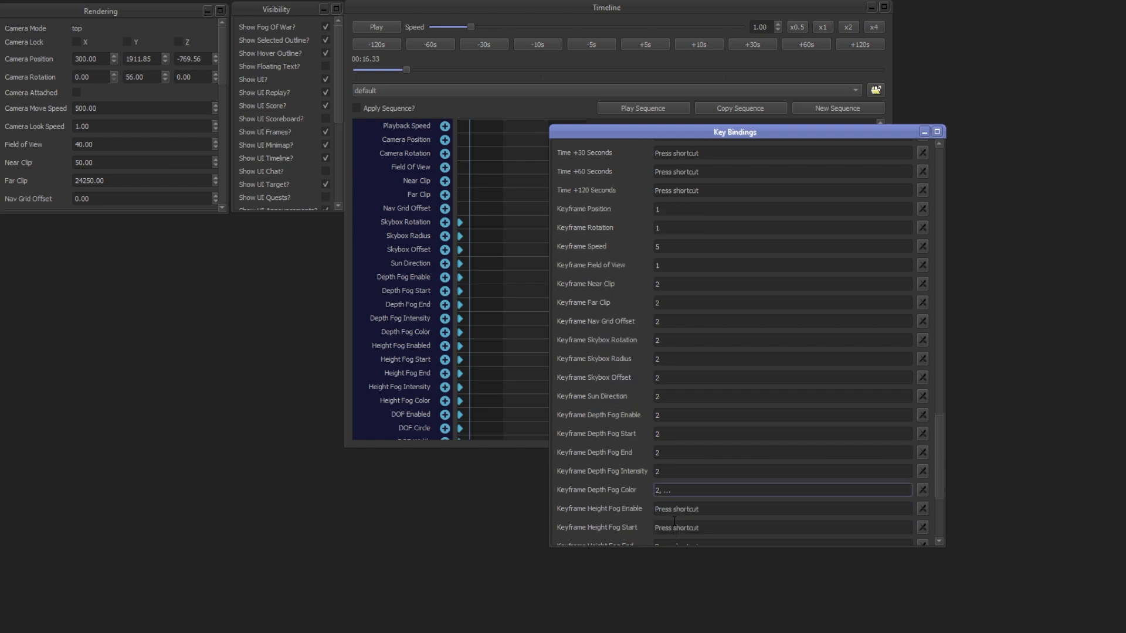
key(2)
Bind the keyframe shortcuts for all Height Fog properties and DOF Enabled to 2
click(678, 508)
key(2)
click(680, 527)
key(2)
click(682, 491)
key(2)
click(680, 509)
key(2)
click(679, 527)
key(2)
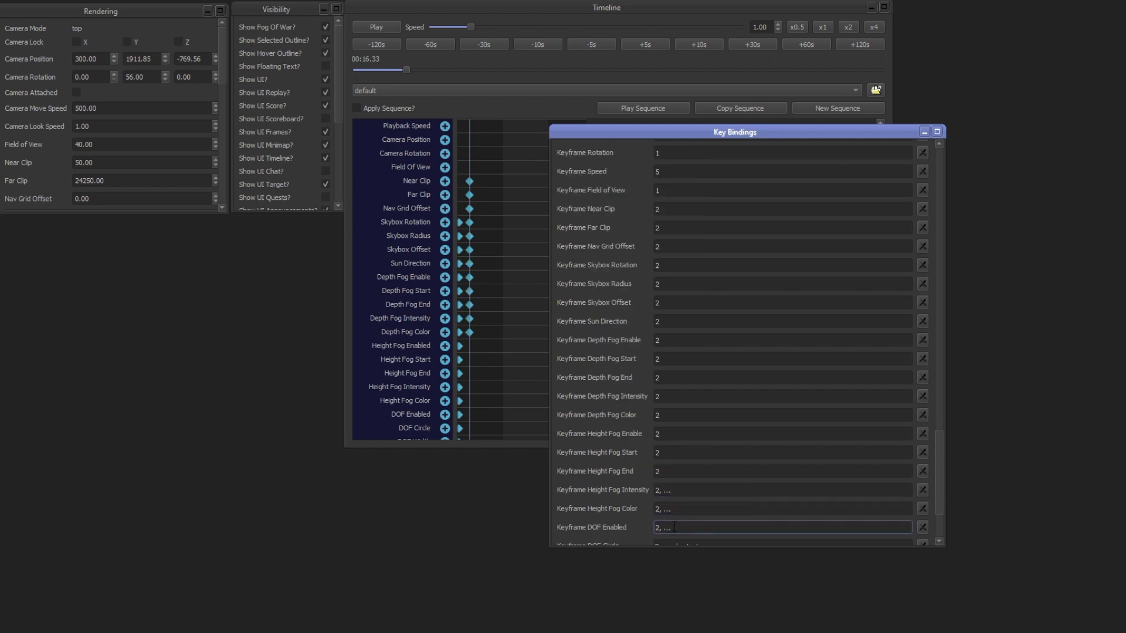
Bind the keyframe shortcuts for DOF Circle, Width, Near, Mid and Far to 2
scroll(679, 527, down, 1)
click(674, 440)
key(2)
click(668, 515)
key(2)
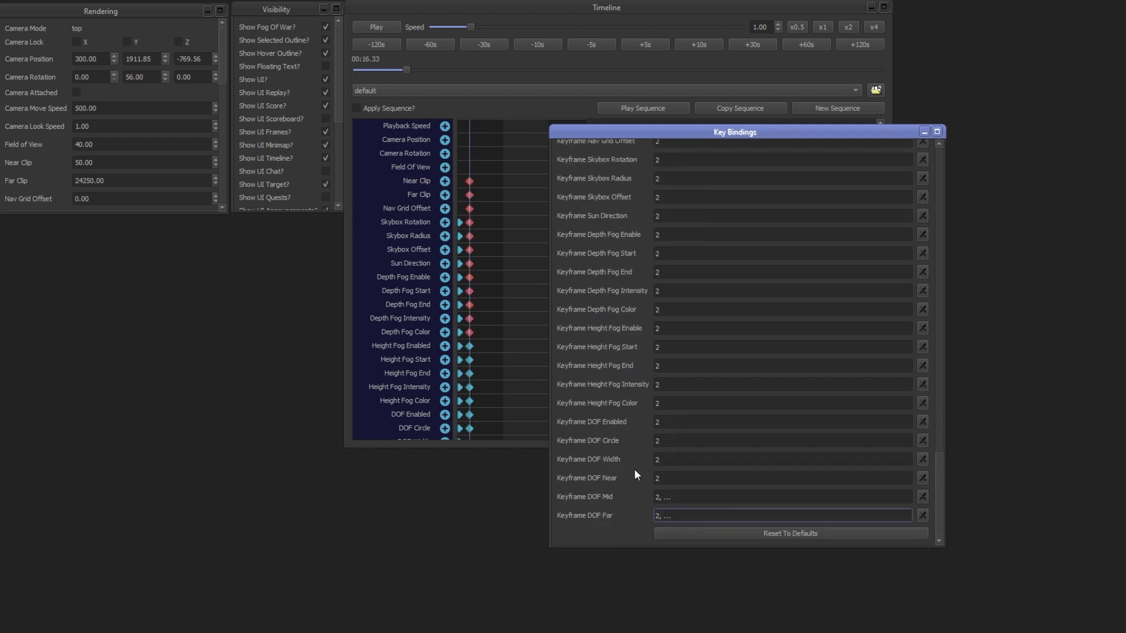
scroll(678, 430, up, 3)
click(487, 289)
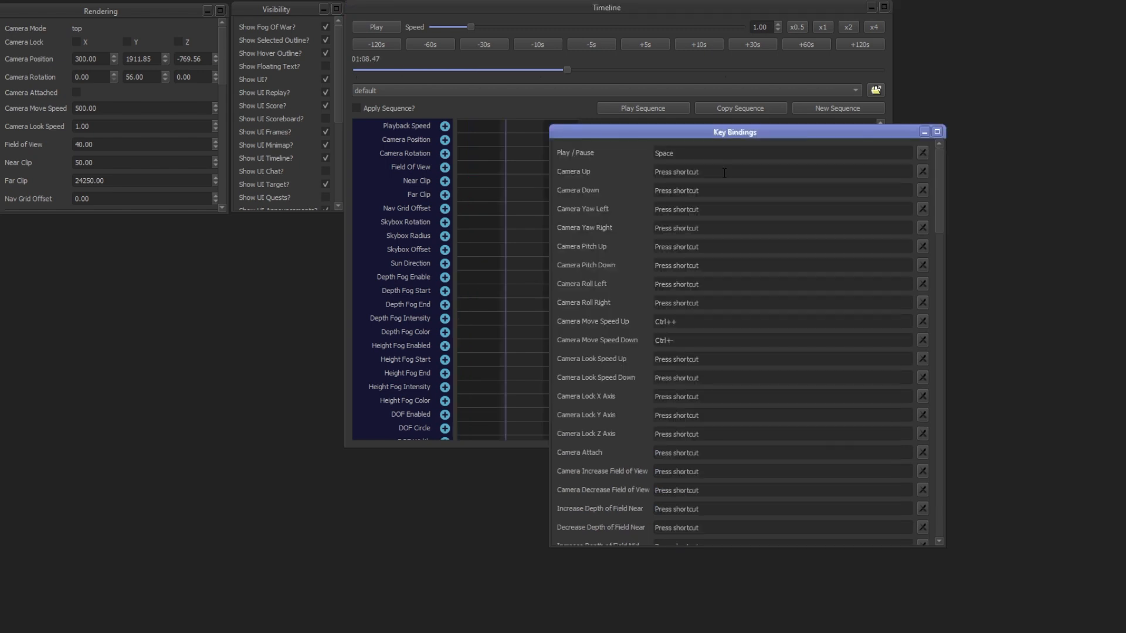
Bind Camera Up to W, Camera Down to S, Camera Yaw Left to D and Camera Yaw Right to A
click(724, 173)
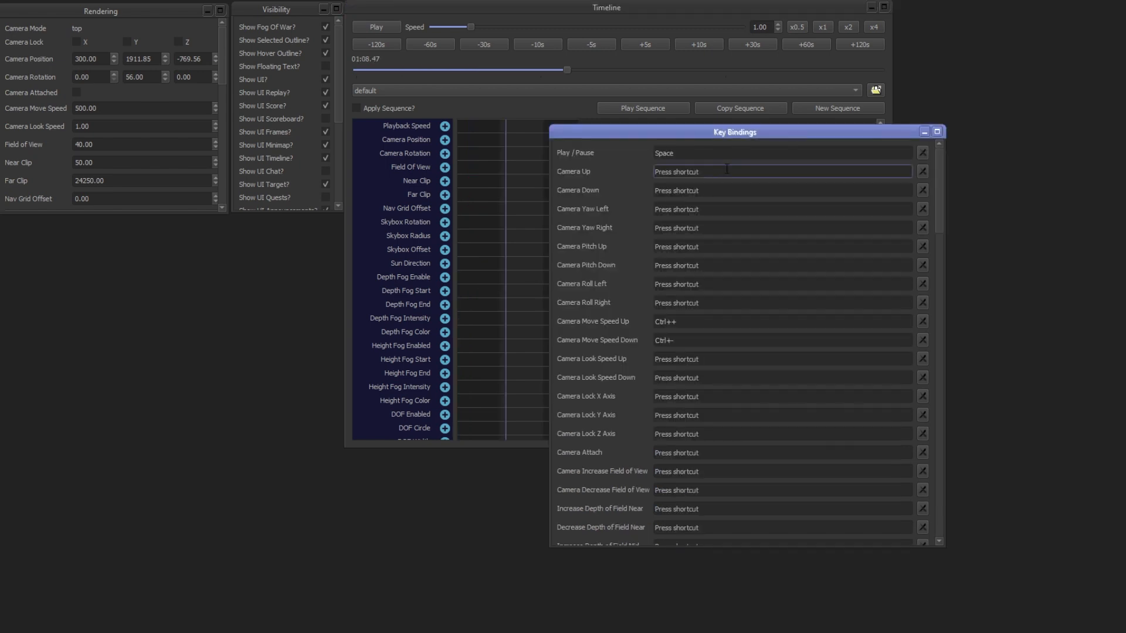
key(w)
click(707, 196)
key(s)
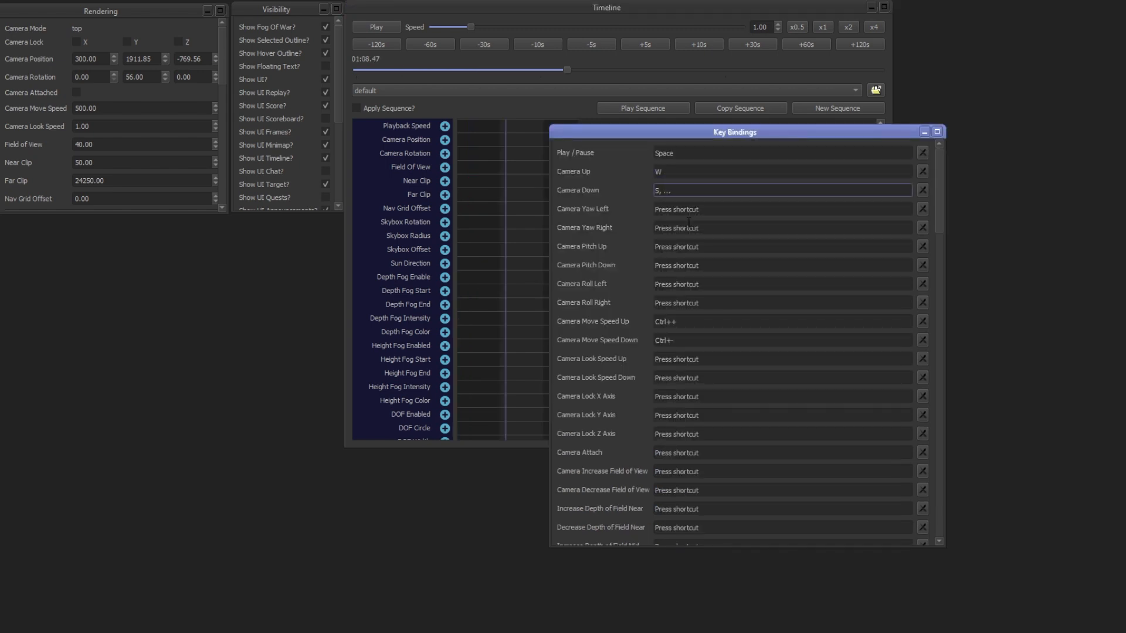
click(686, 215)
key(d)
click(676, 235)
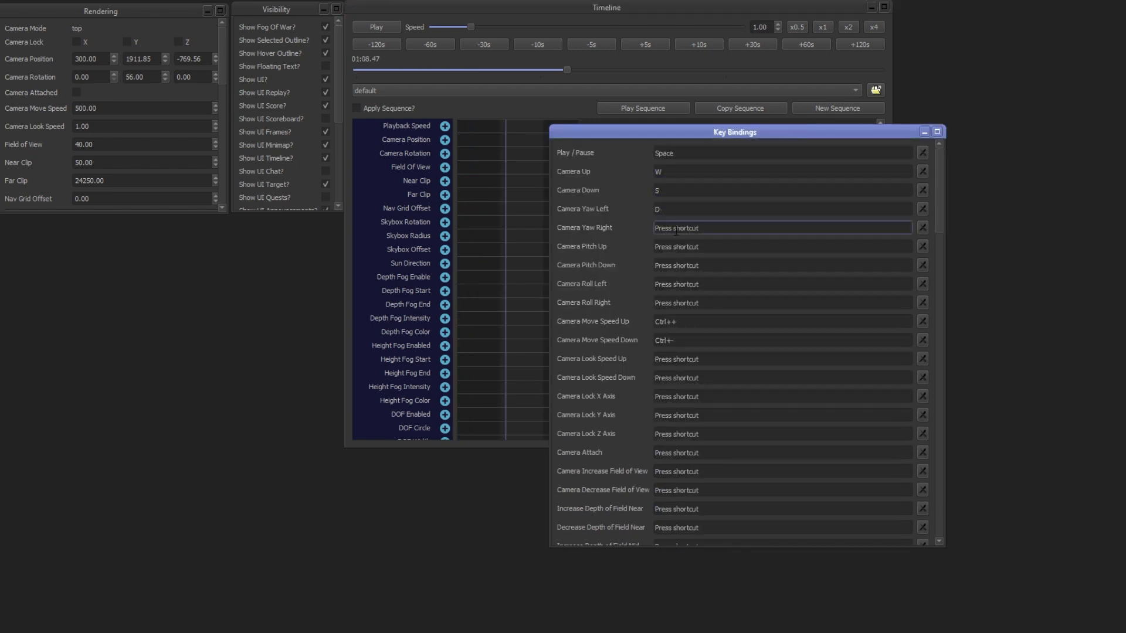
key(a)
Bind Camera Pitch Up to Q and Camera Pitch Down to E
click(671, 252)
key(q)
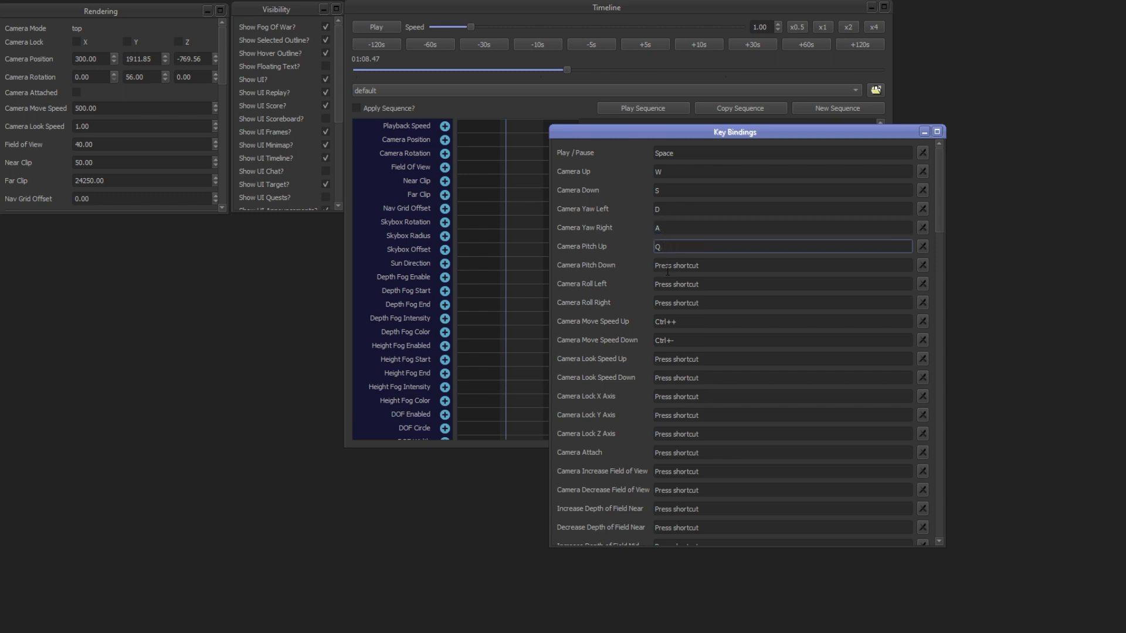
click(666, 270)
key(e)
click(672, 280)
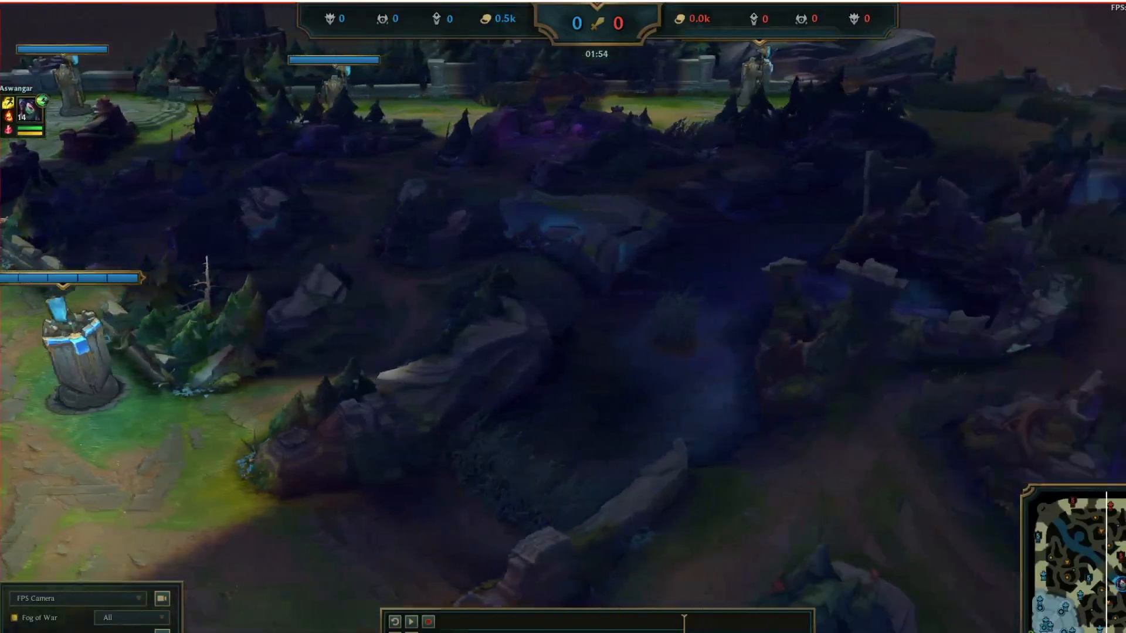
Test the yaw shortcuts and free camera rotation in the game's replay view
key(a)
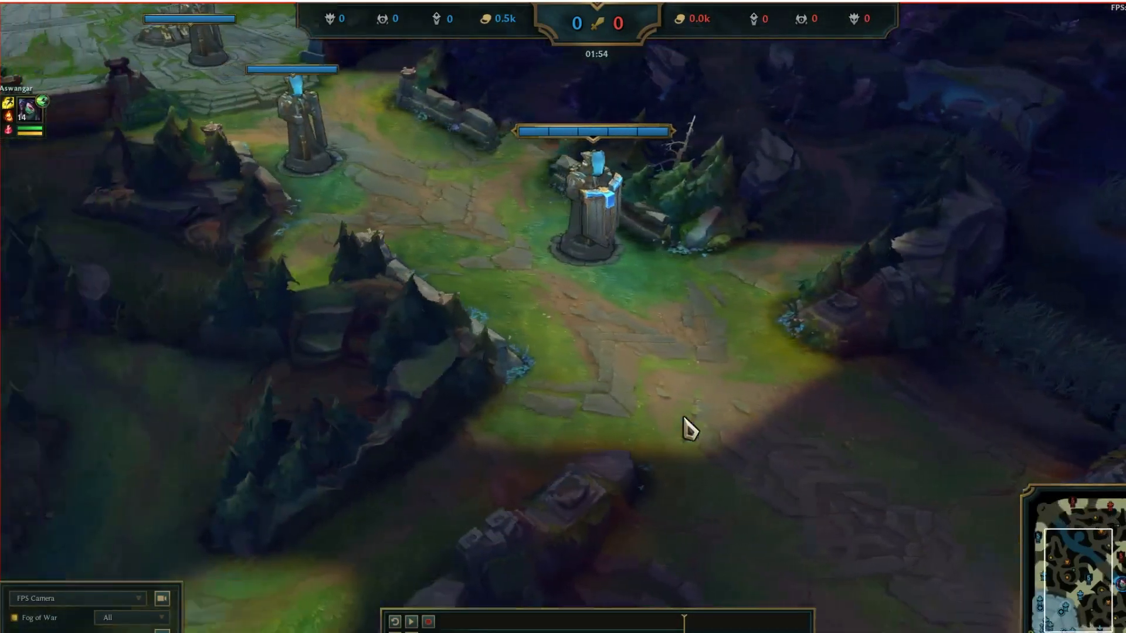
key(d)
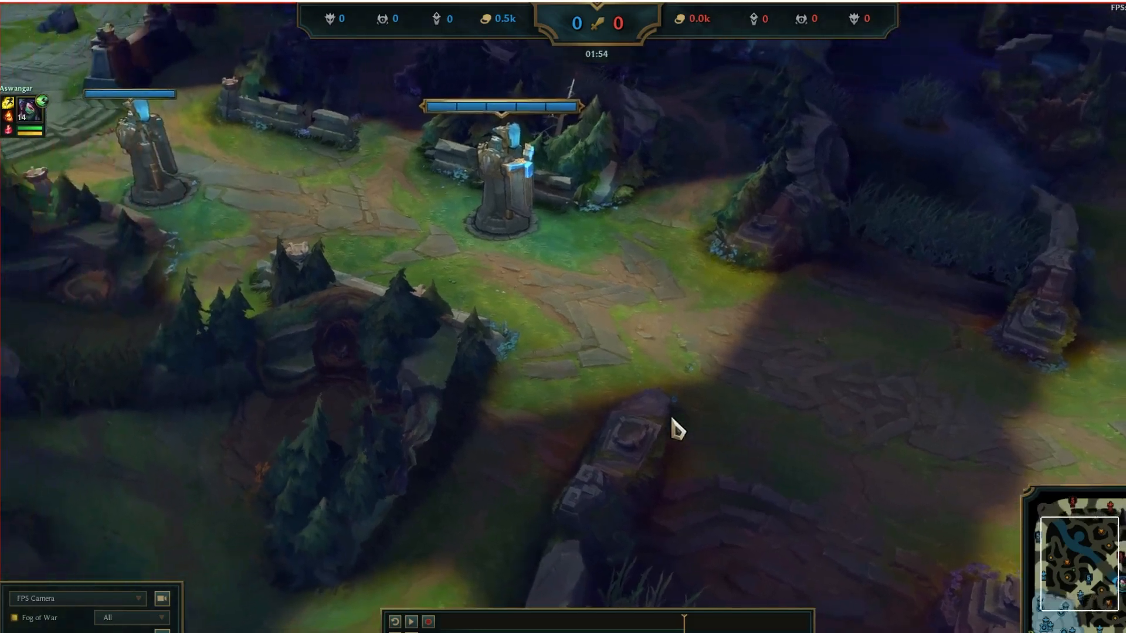
mouse_move(672, 419)
right_down()
mouse_move(686, 421)
mouse_move(669, 469)
mouse_move(669, 426)
mouse_move(654, 427)
right_up()
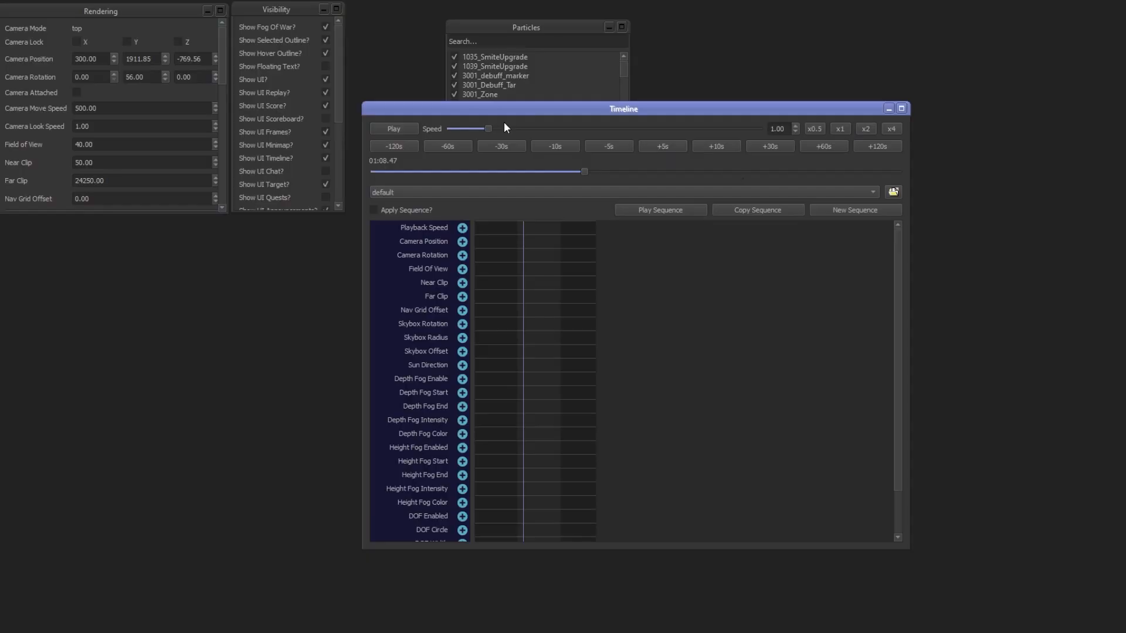
Lower the replay's playback speed to 0 in the timeline and pause the replay
scroll(457, 439, down, 2)
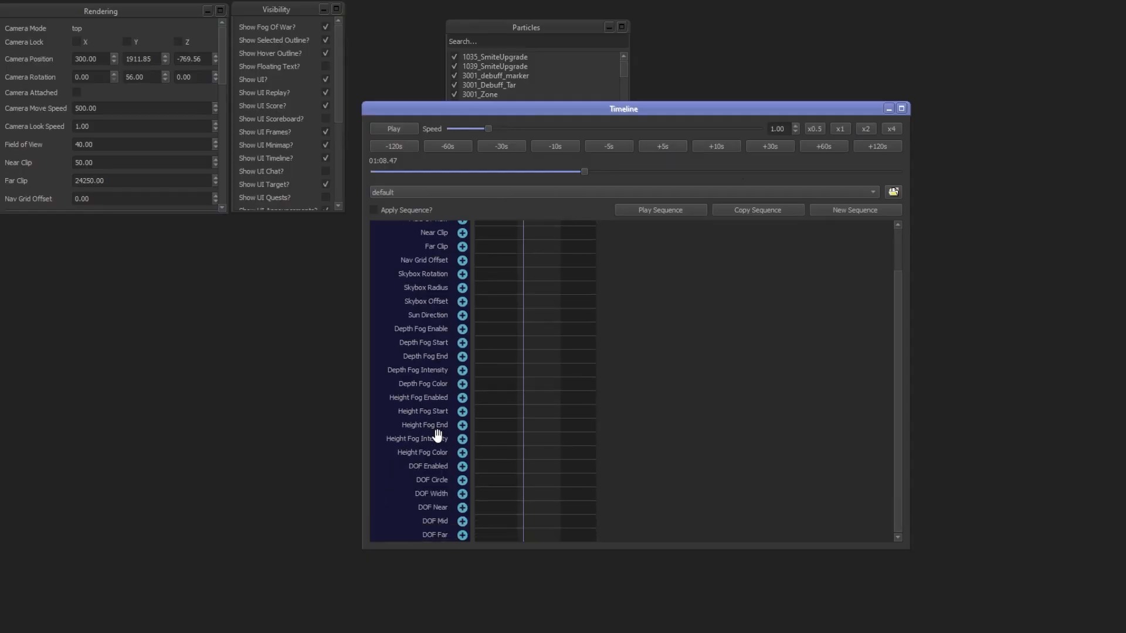
scroll(437, 434, up, 2)
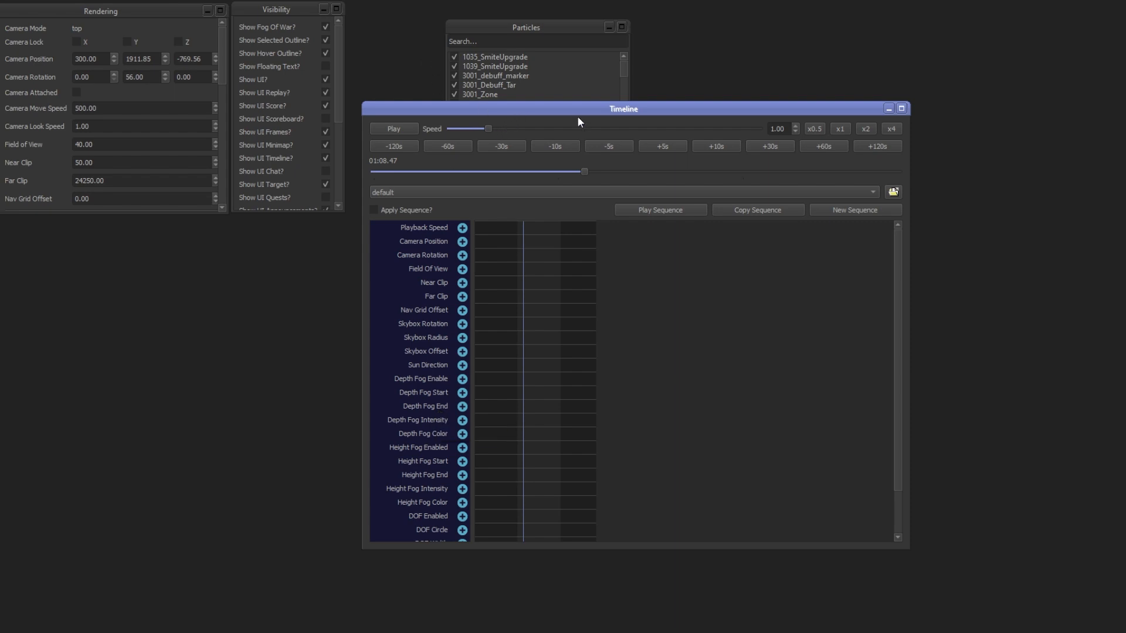
click(884, 131)
drag(762, 128, 372, 186)
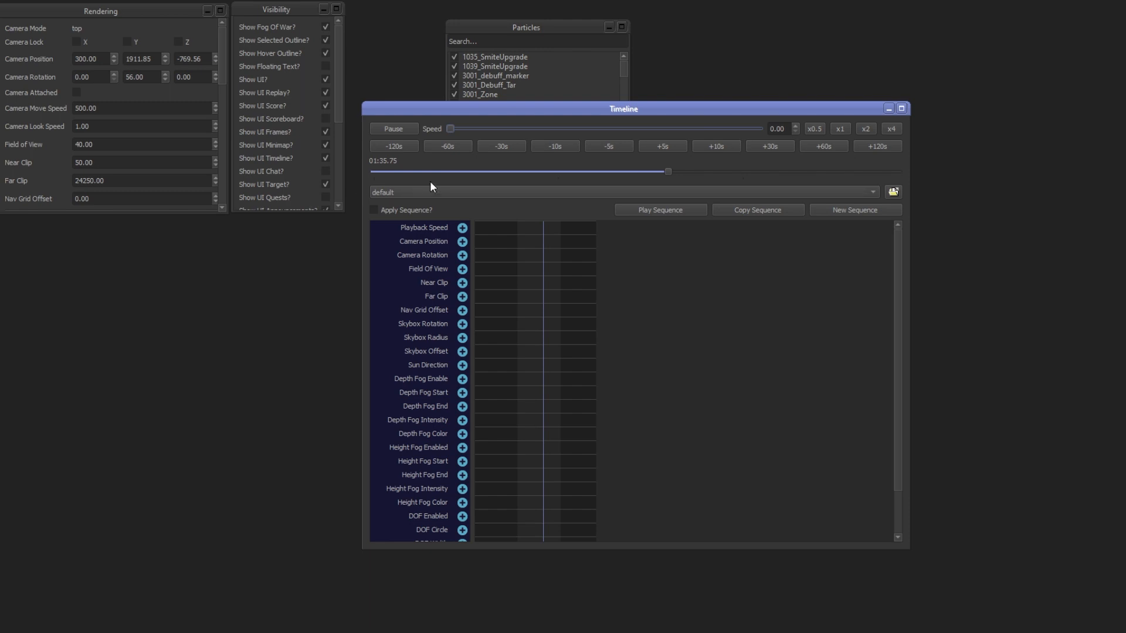
click(399, 129)
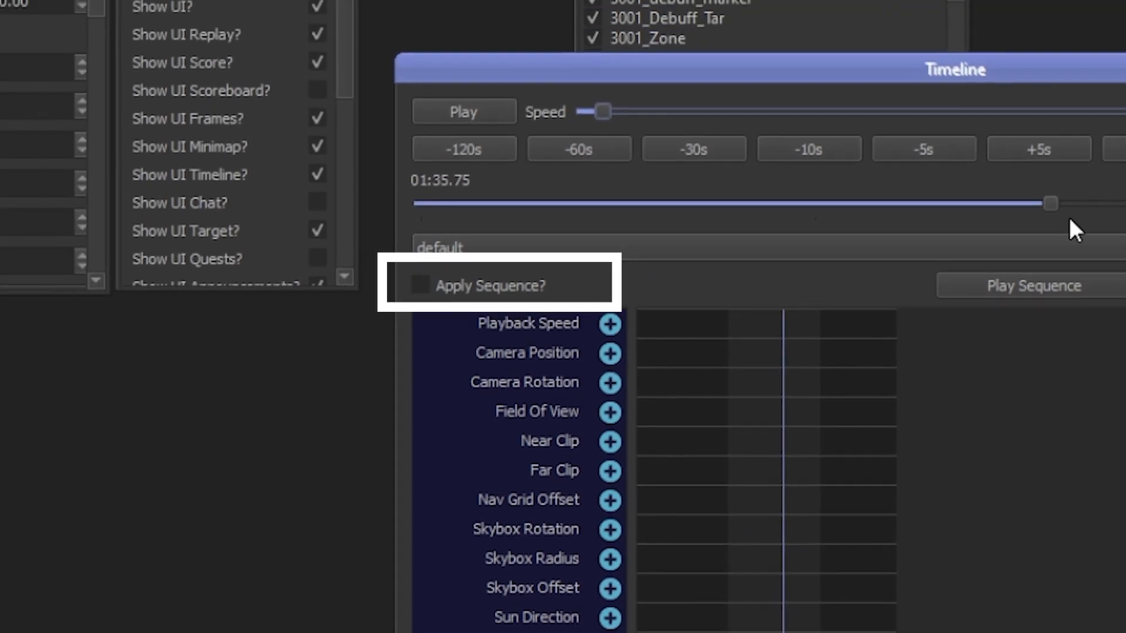
drag(1068, 215, 641, 264)
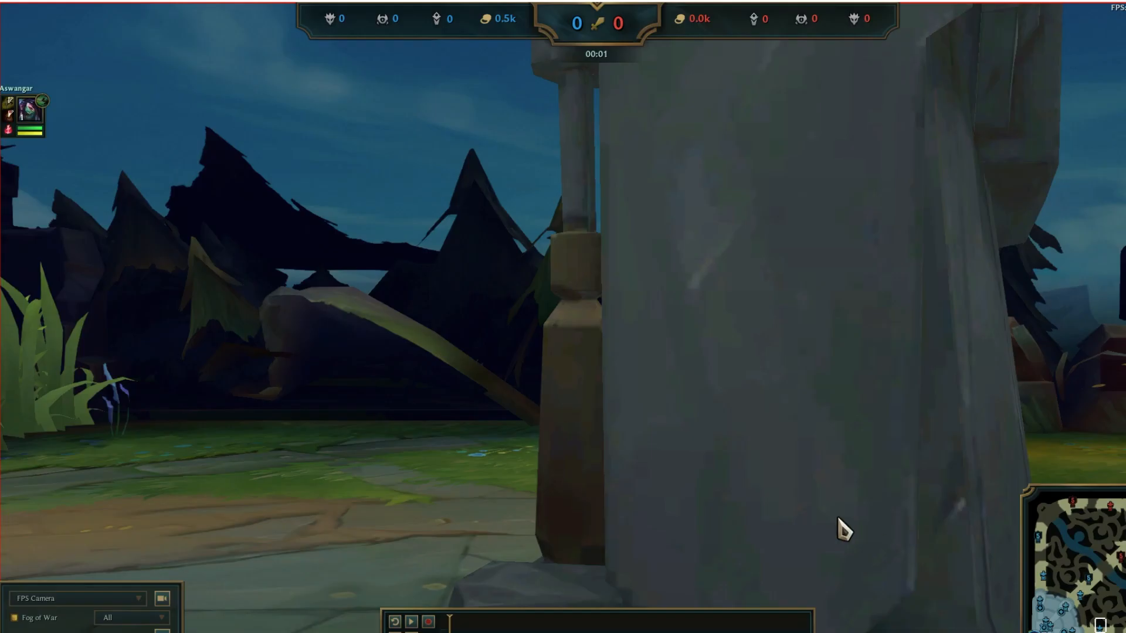
drag(884, 448, 679, 458)
drag(475, 492, 455, 459)
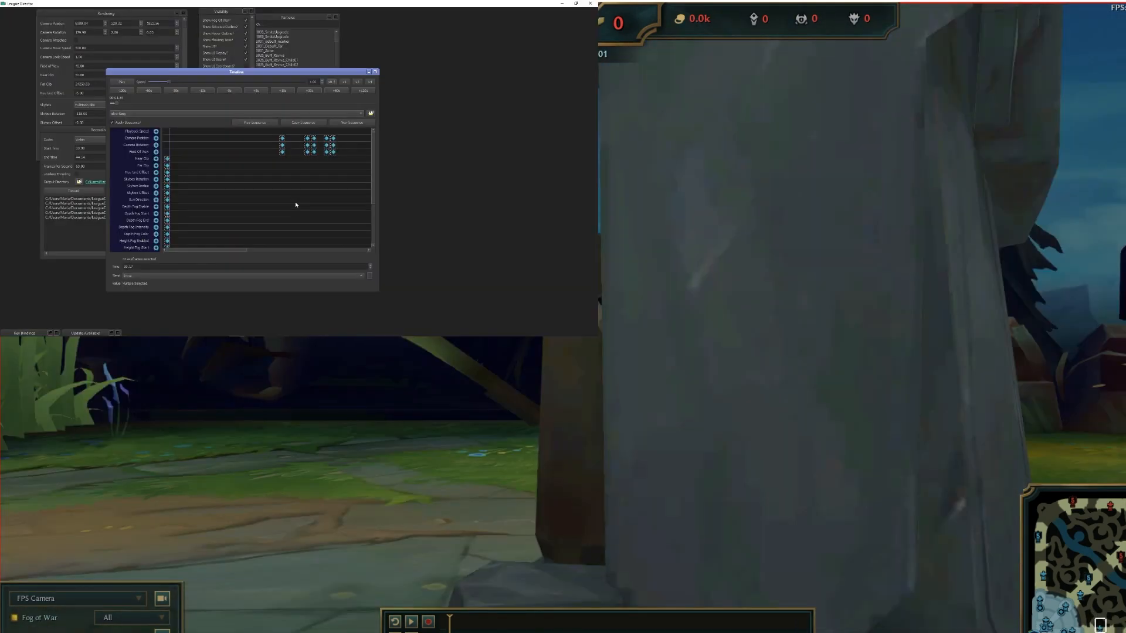
Delete all keyframes of the current sequence in the timeline and undo the deletion
drag(359, 141, 130, 262)
key(Delete)
key(ctrl+z)
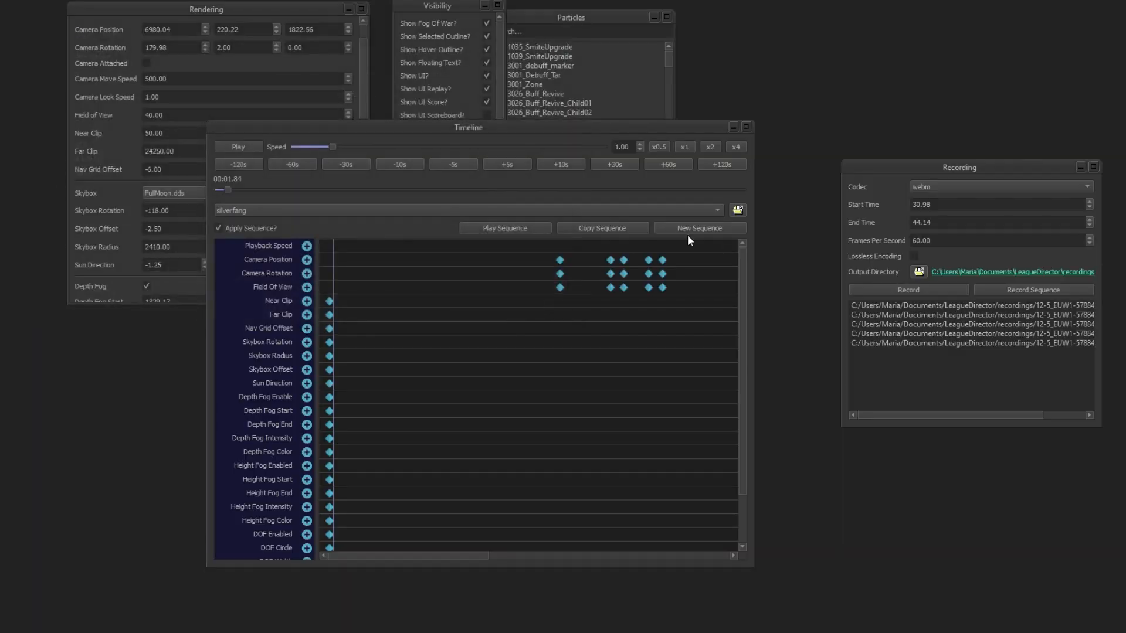
Create a new sequence named "new"
click(686, 230)
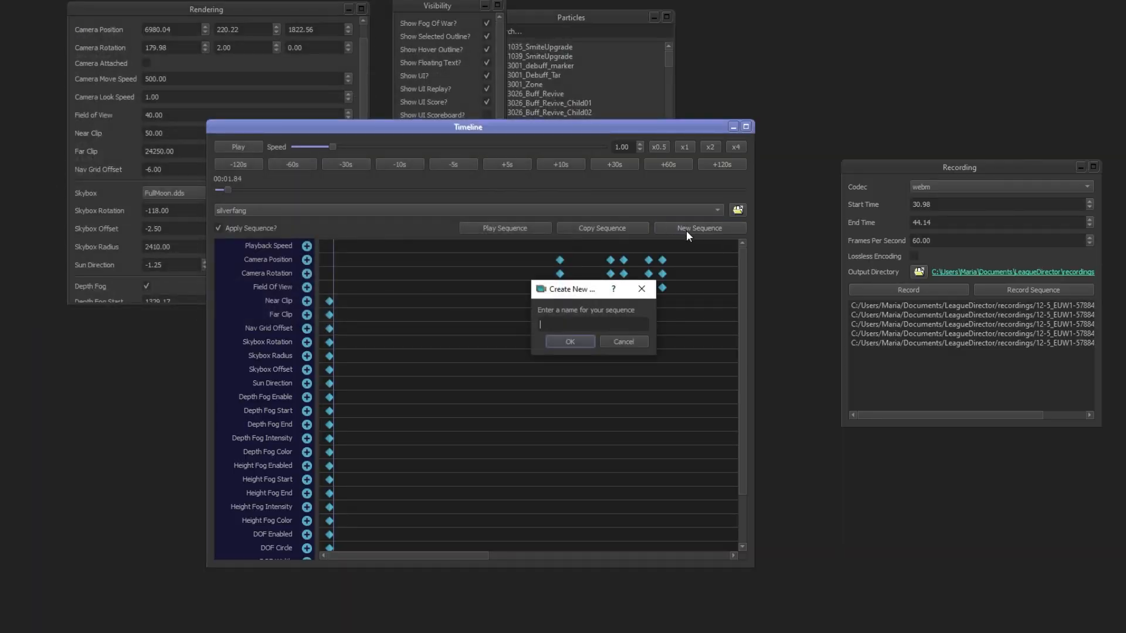
text(new)
key(Return)
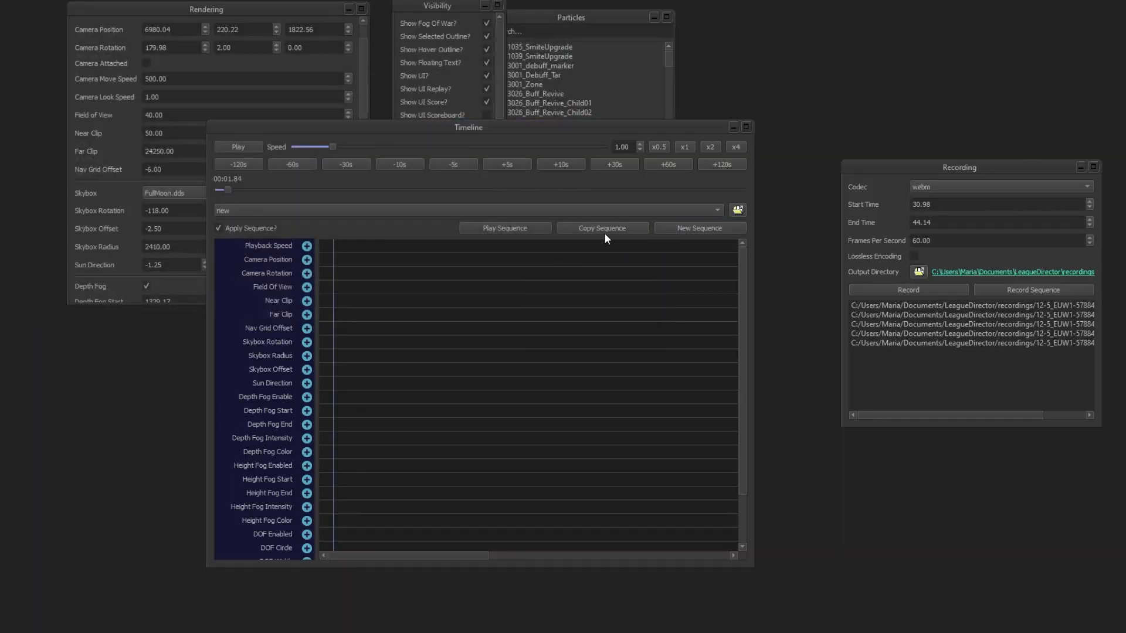
click(709, 229)
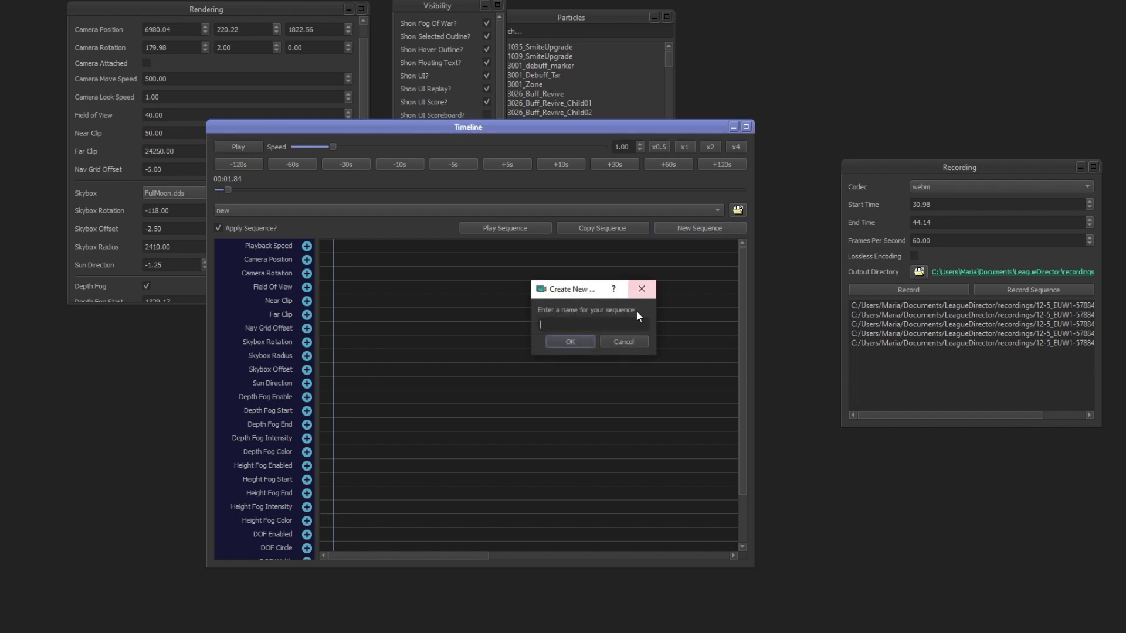
click(562, 341)
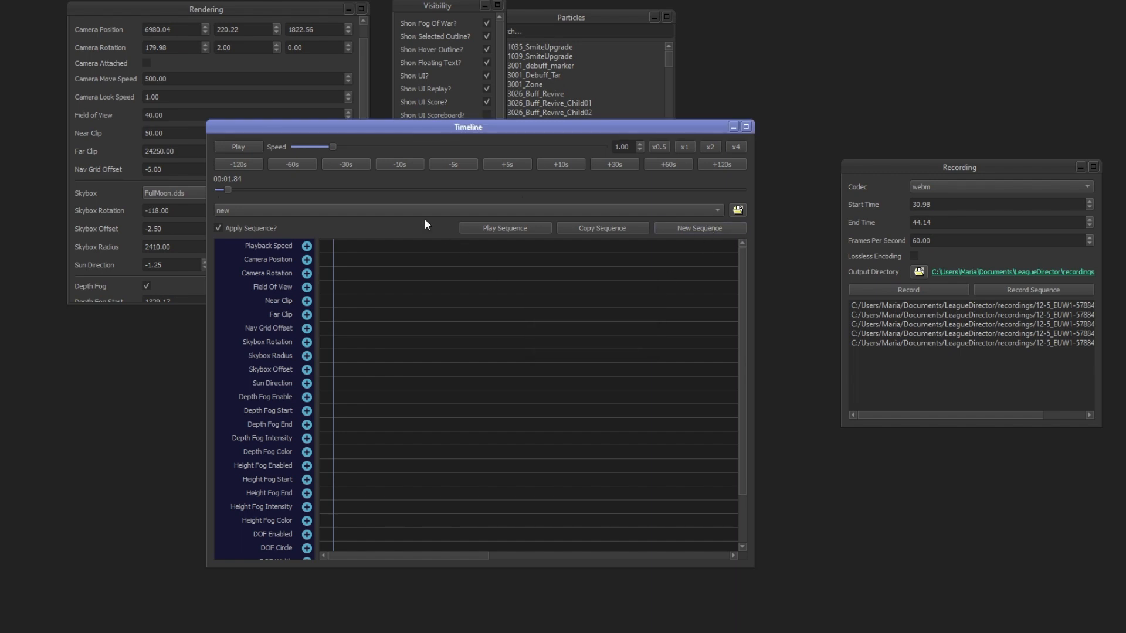
click(426, 212)
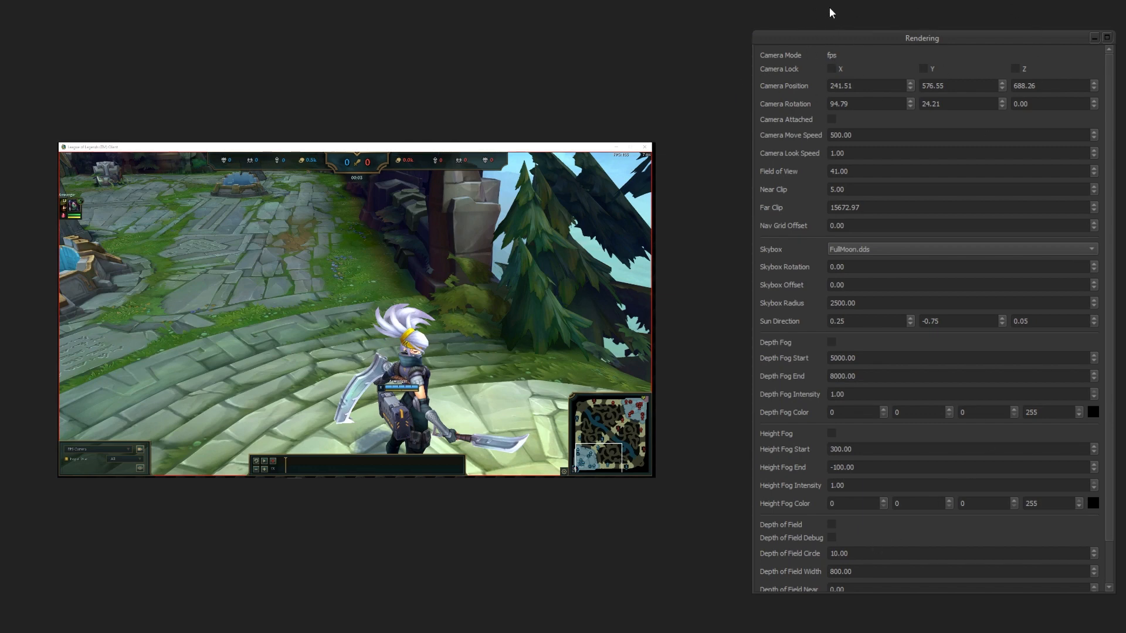
Try the other camera modes in the game's replay view and set the mode back to FPS Camera
click(96, 450)
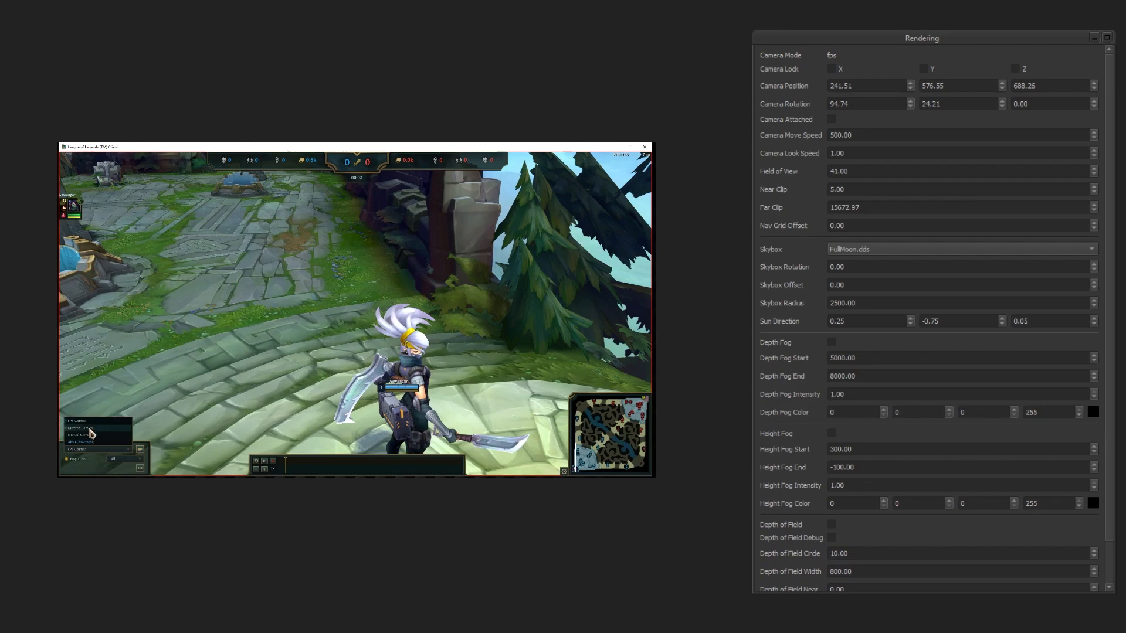
click(88, 427)
click(91, 452)
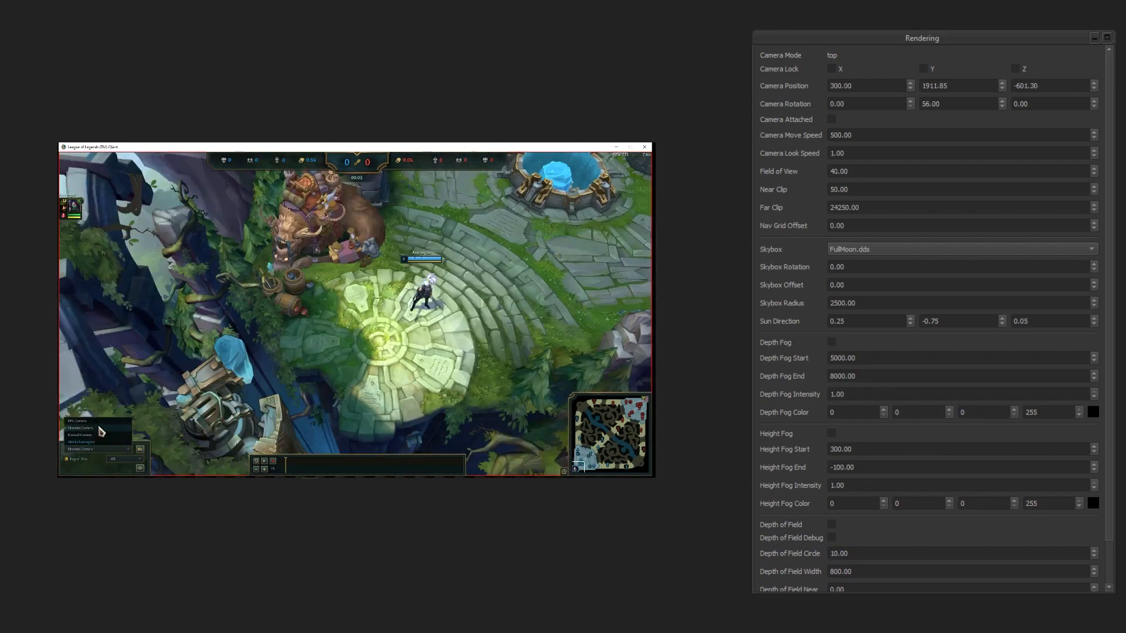
click(91, 436)
click(88, 450)
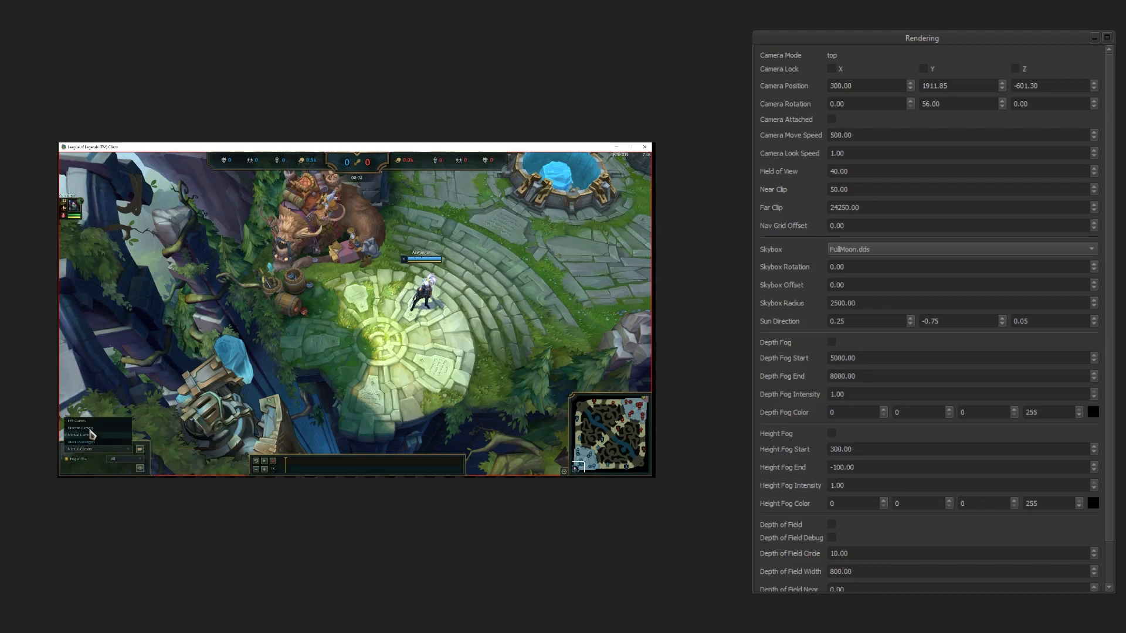
click(94, 421)
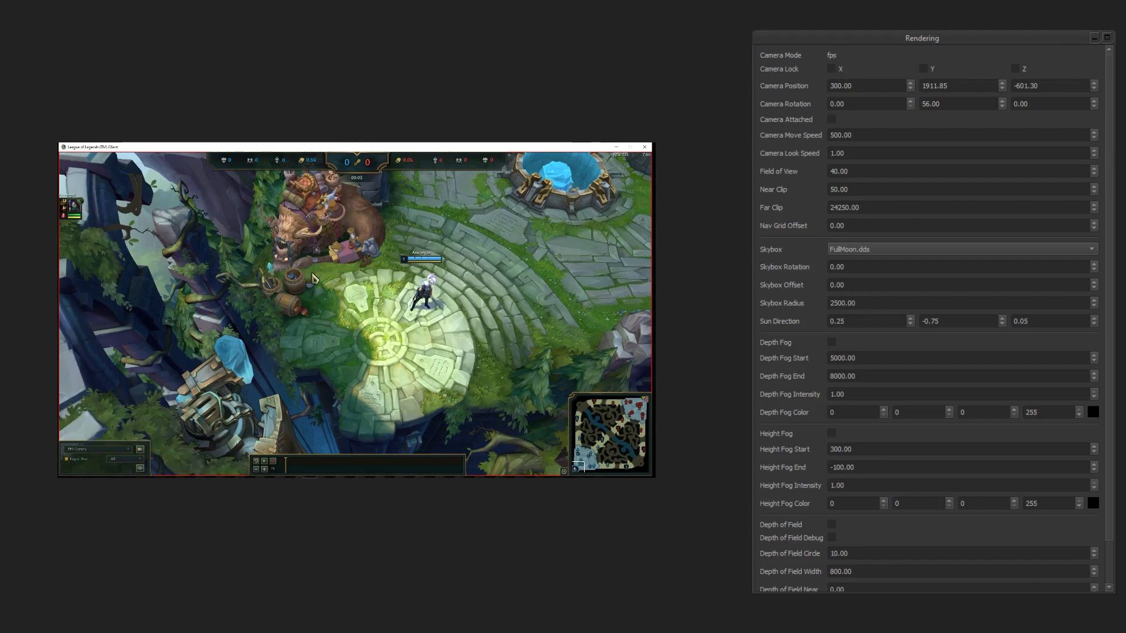
Fly the free camera forward and turn it to face the champion on the fountain platform
drag(353, 303, 301, 292)
key(w)
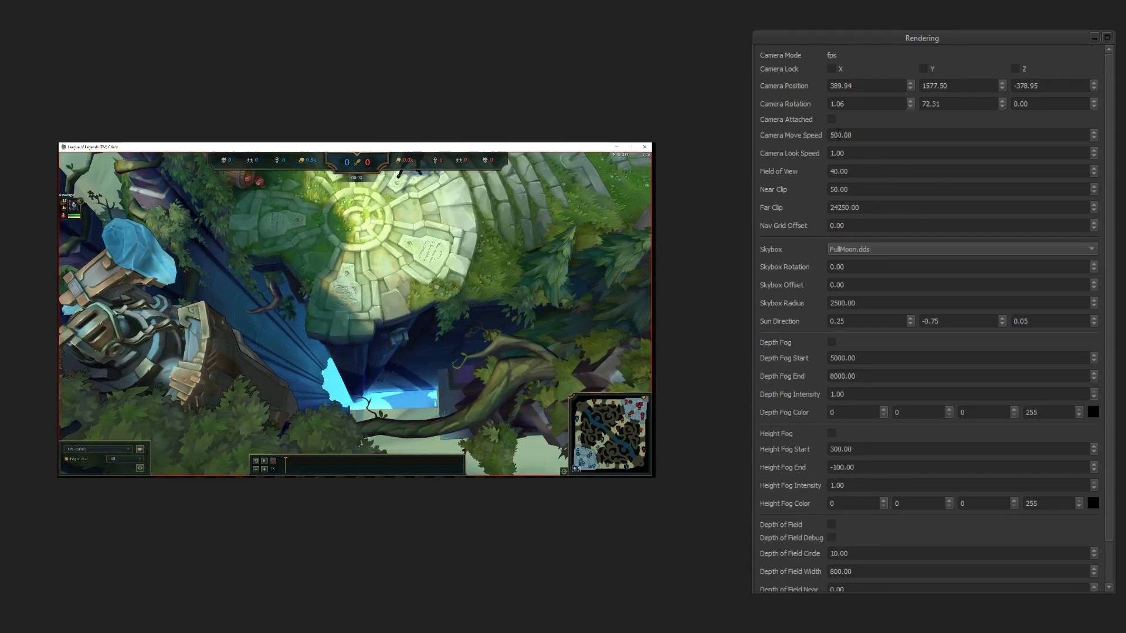
drag(418, 239, 423, 232)
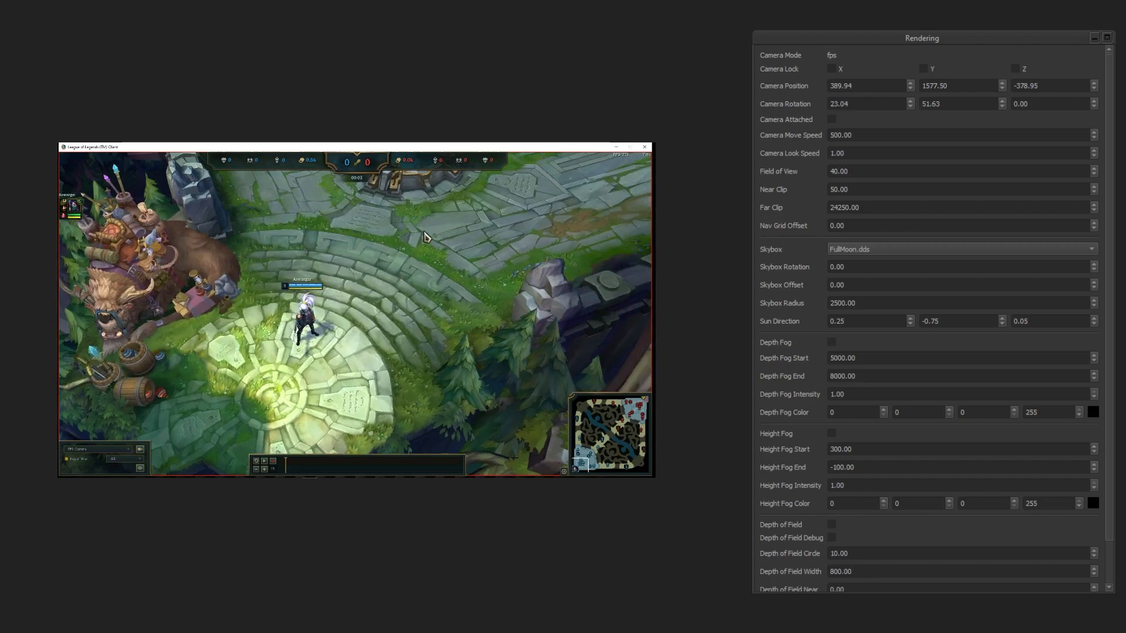
Set the camera move speed to 1500 and test it by flying towards and away from the champion
click(832, 135)
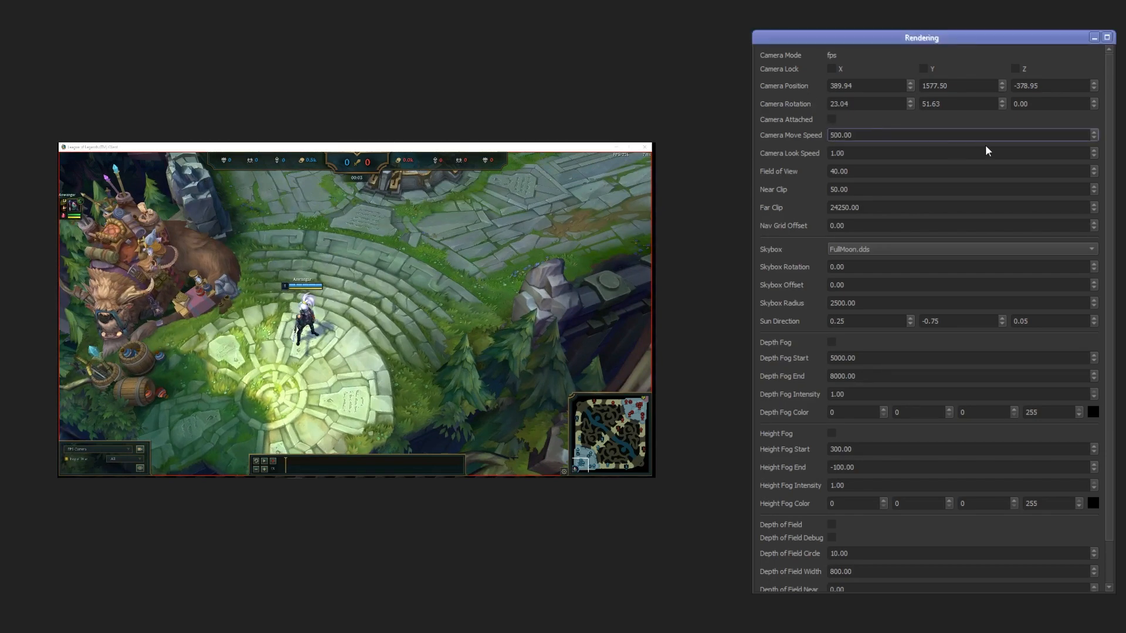
text(1)
click(325, 313)
key(w)
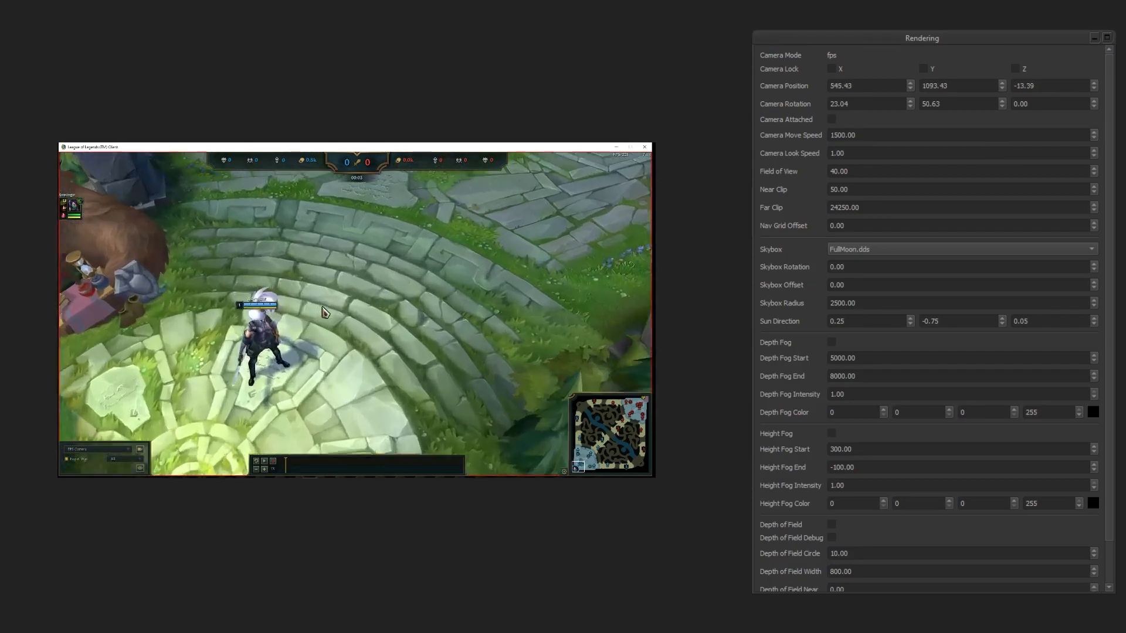
key(s)
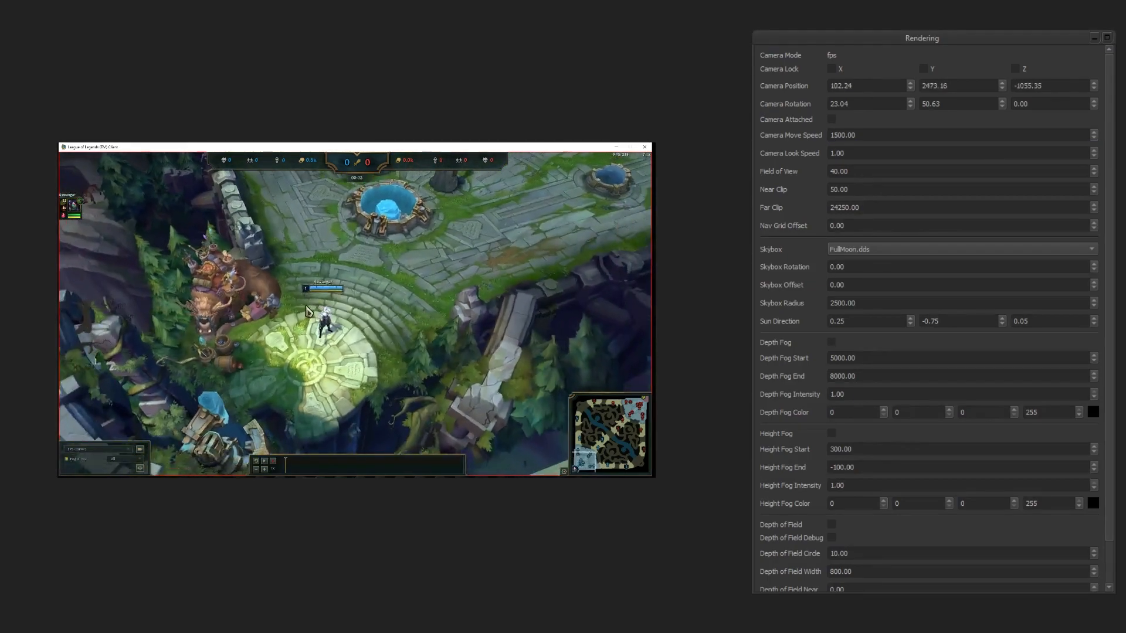
key(w)
Set the camera move speed to 500 and test it by flying forward and backward in the replay
click(834, 135)
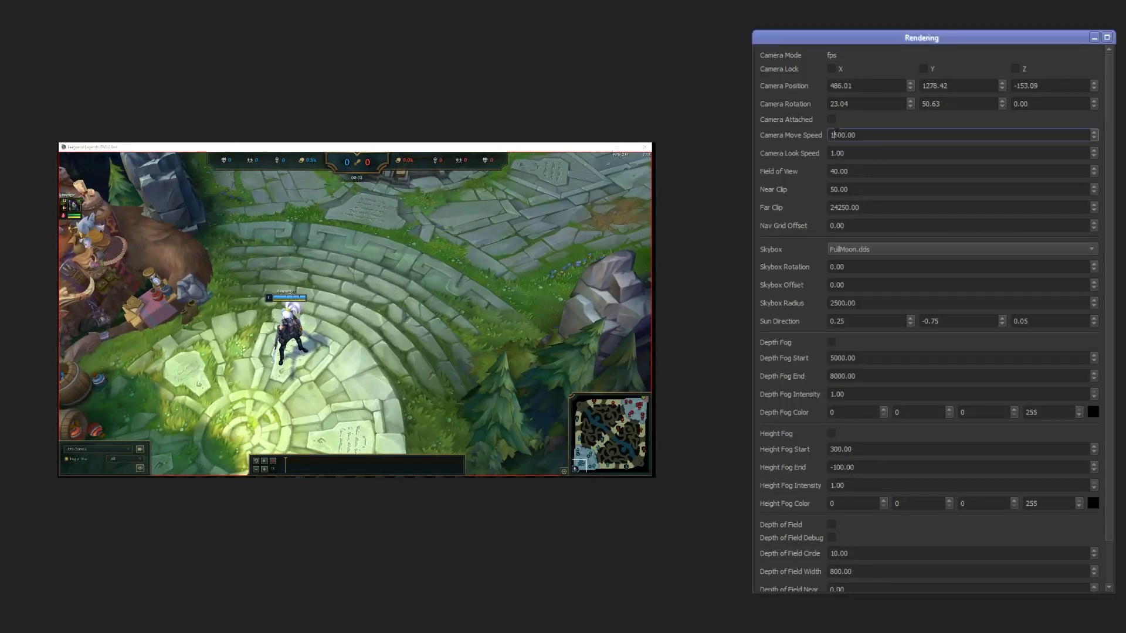
key(BackSpace)
click(356, 305)
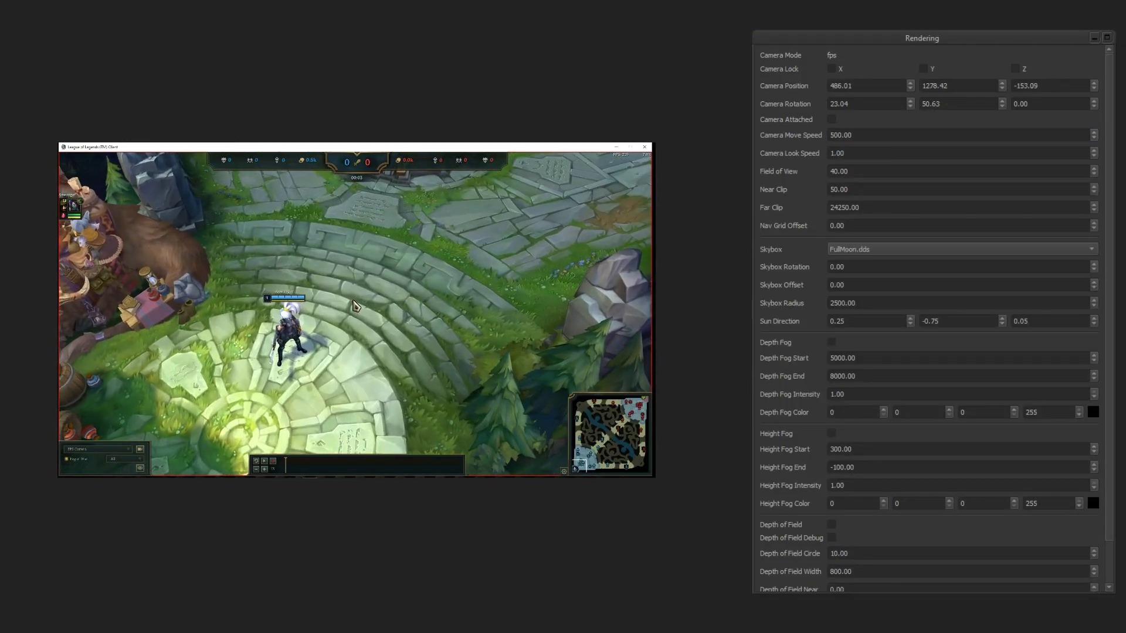
key(w)
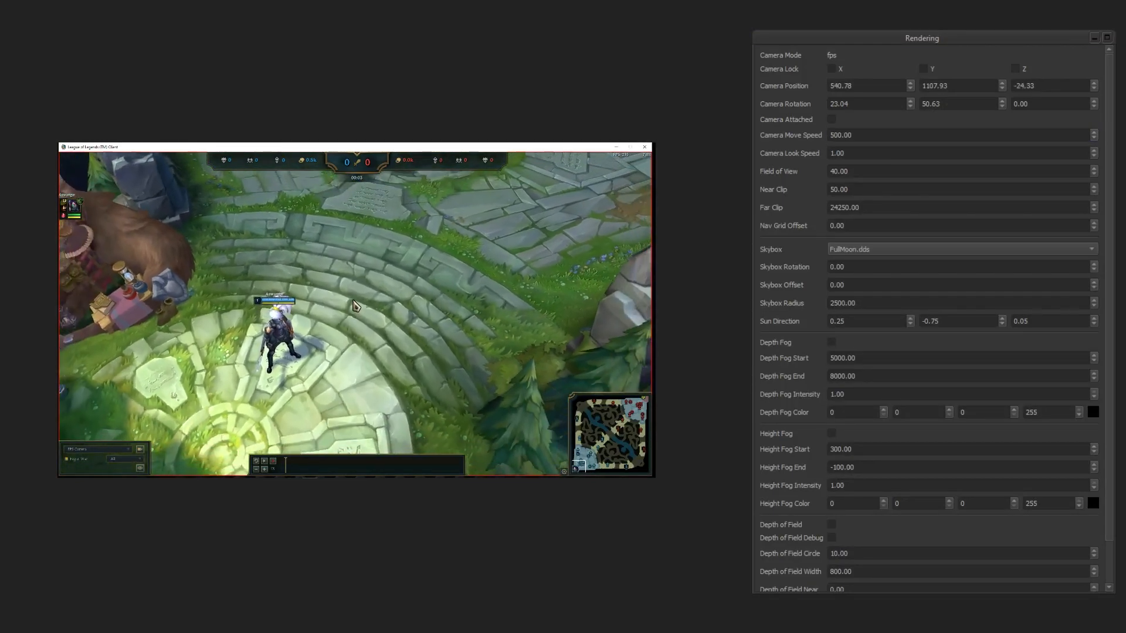
key(s)
key(w)
Aim the camera across the base, raise the field of view for a wide shot, and reduce it to 36
click(1065, 176)
click(413, 255)
right_drag(413, 248, 430, 236)
click(900, 171)
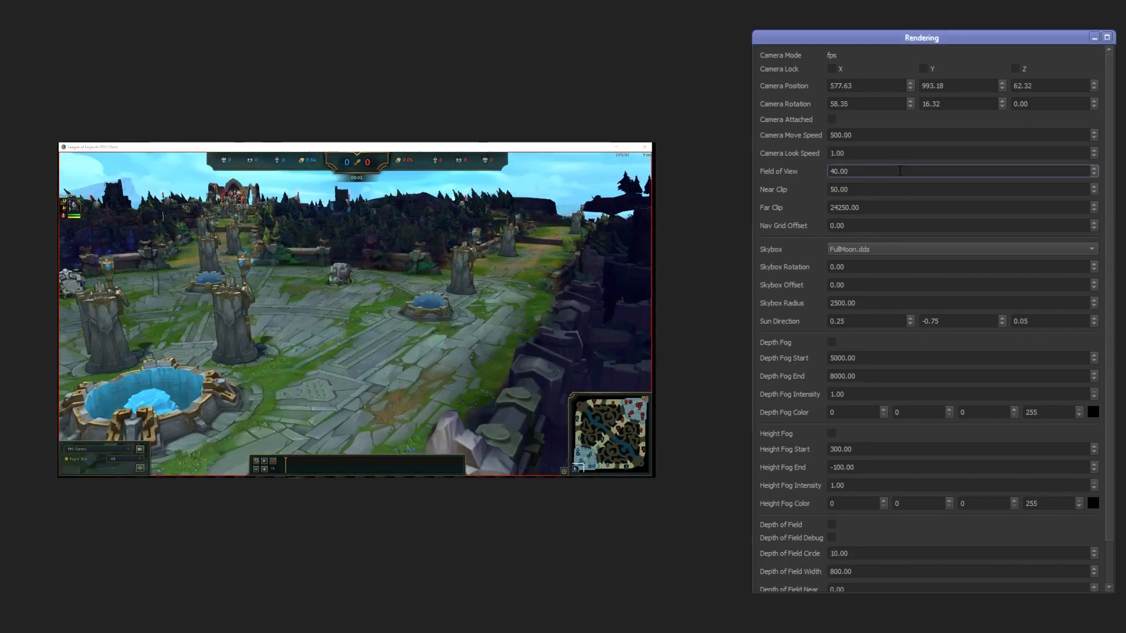
scroll(906, 177, up, 15)
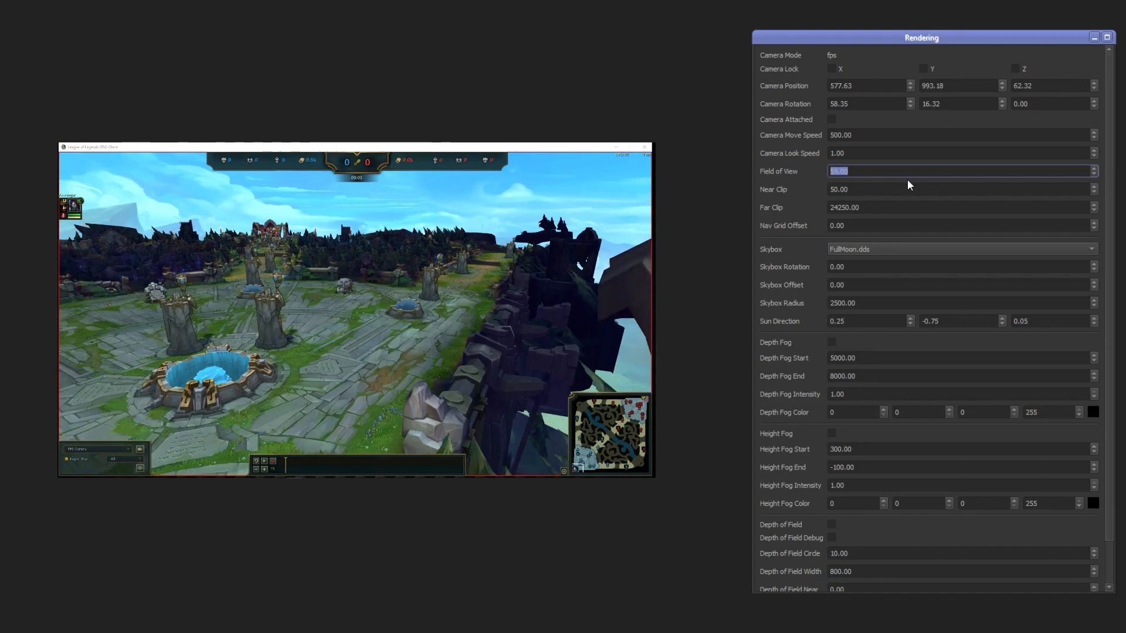
scroll(907, 181, up, 20)
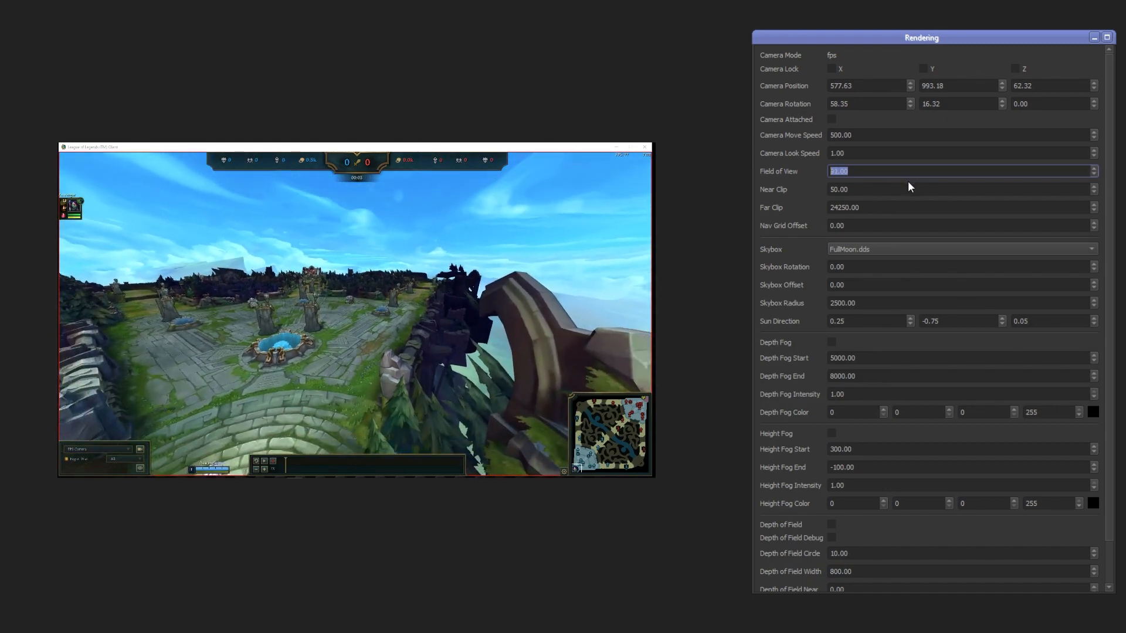
scroll(907, 181, down, 20)
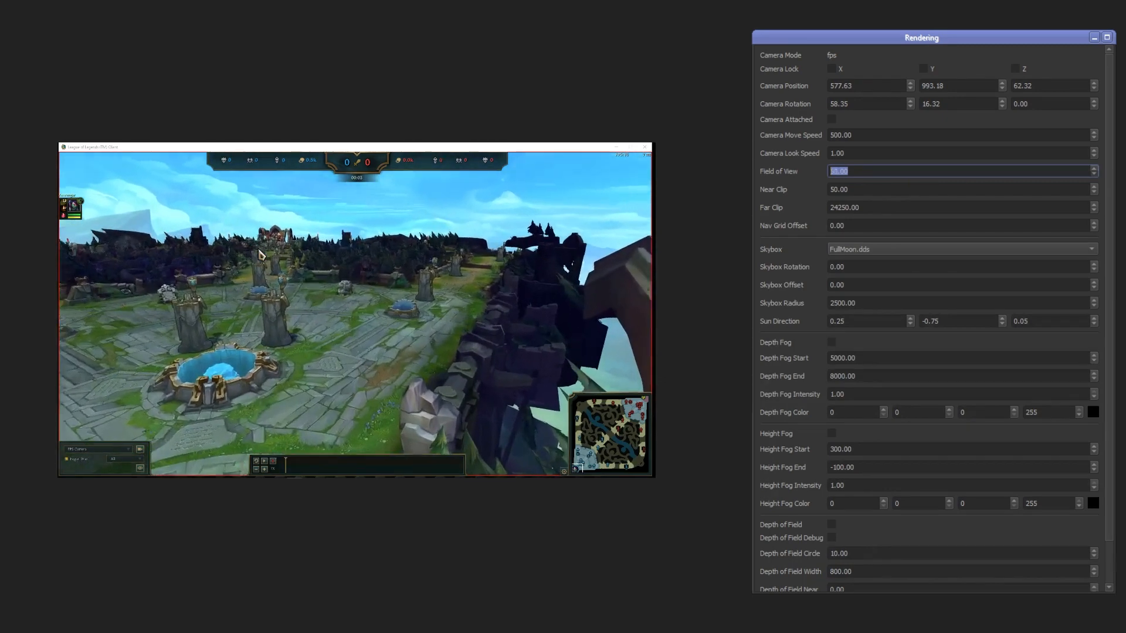
scroll(908, 172, down, 12)
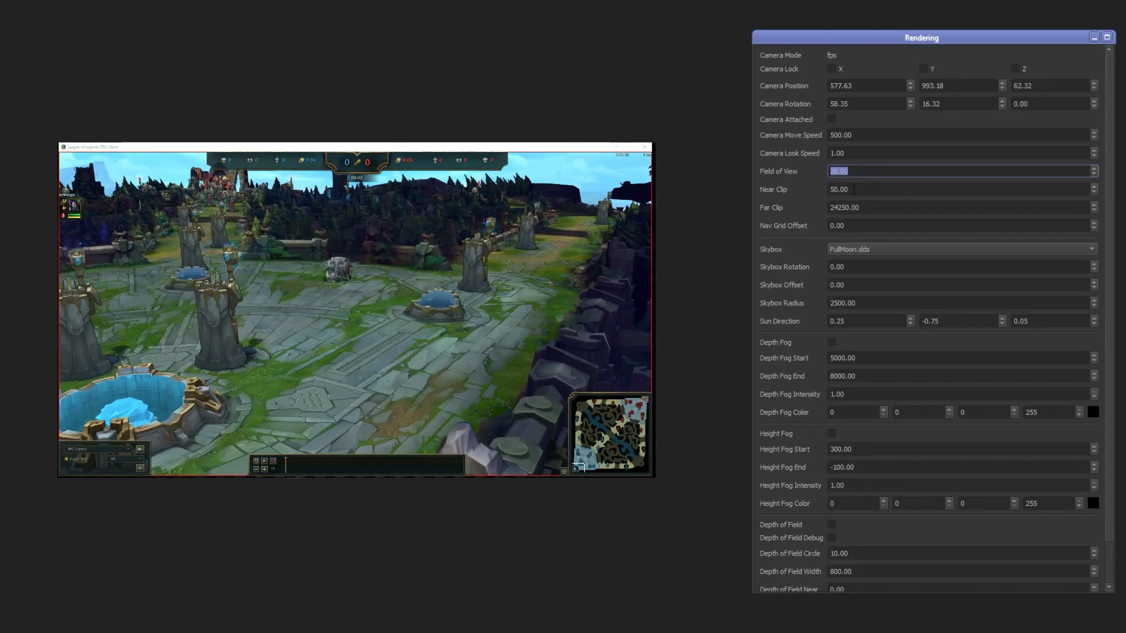
scroll(853, 189, up, 5)
click(875, 173)
Raise the near clip to 120.78 with the champion in view, and lower it again
click(881, 185)
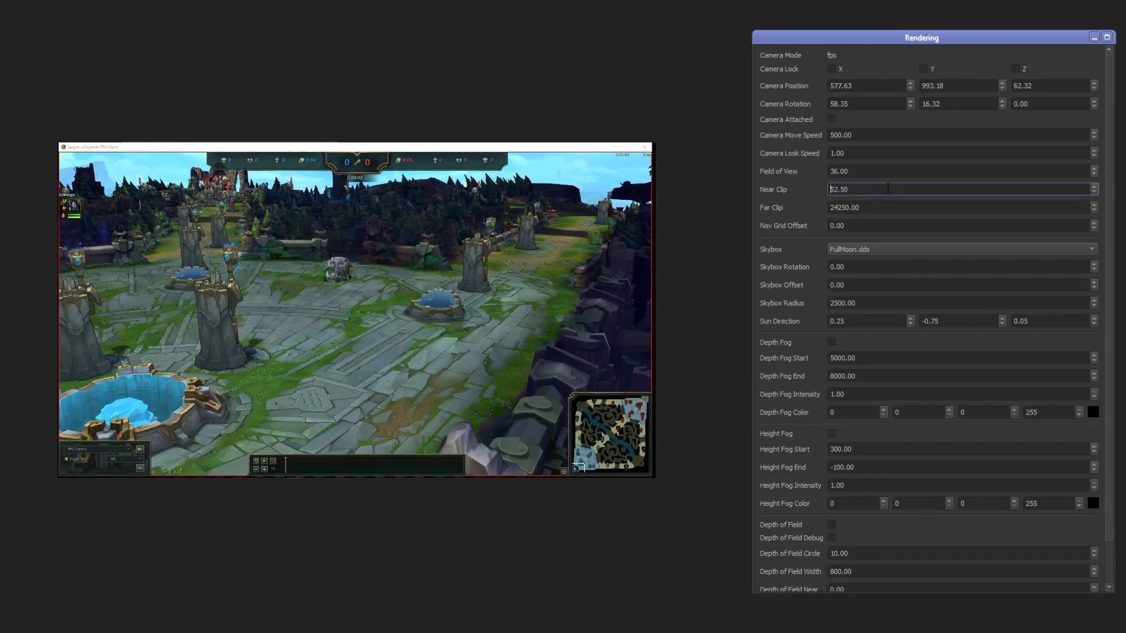
scroll(888, 188, up, 5)
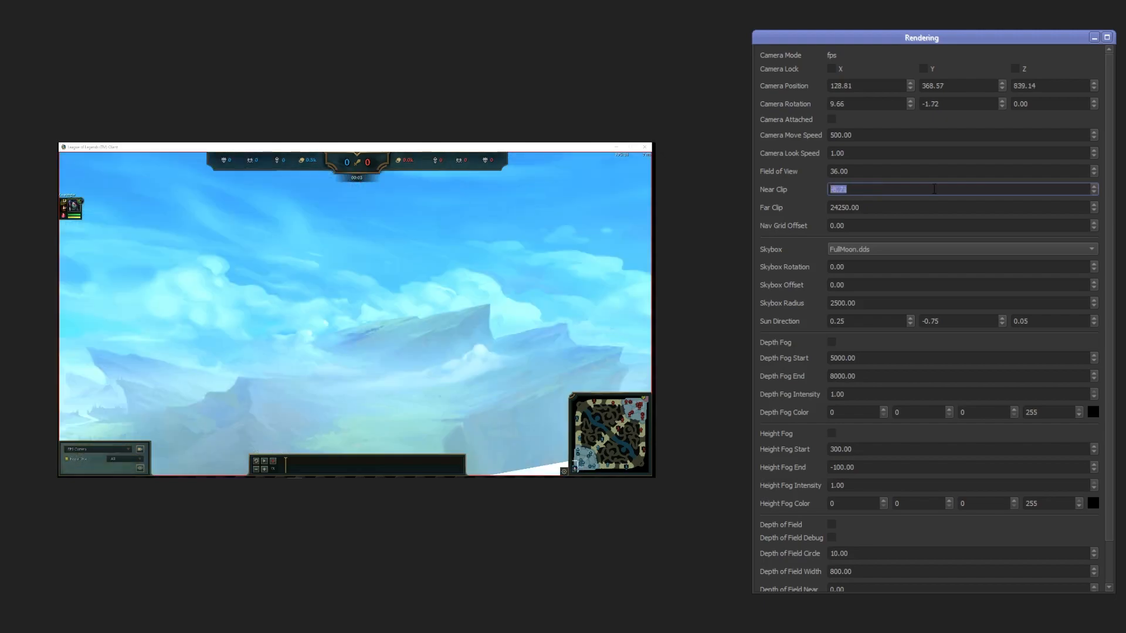
scroll(935, 189, up, 5)
click(416, 365)
click(895, 194)
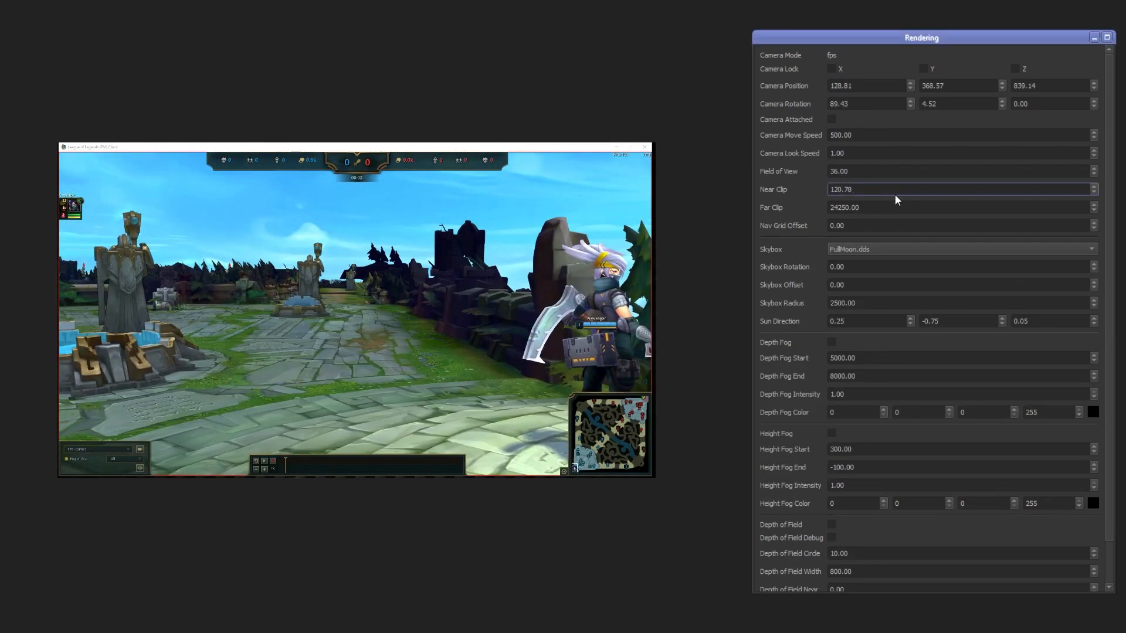
scroll(895, 207, down, 5)
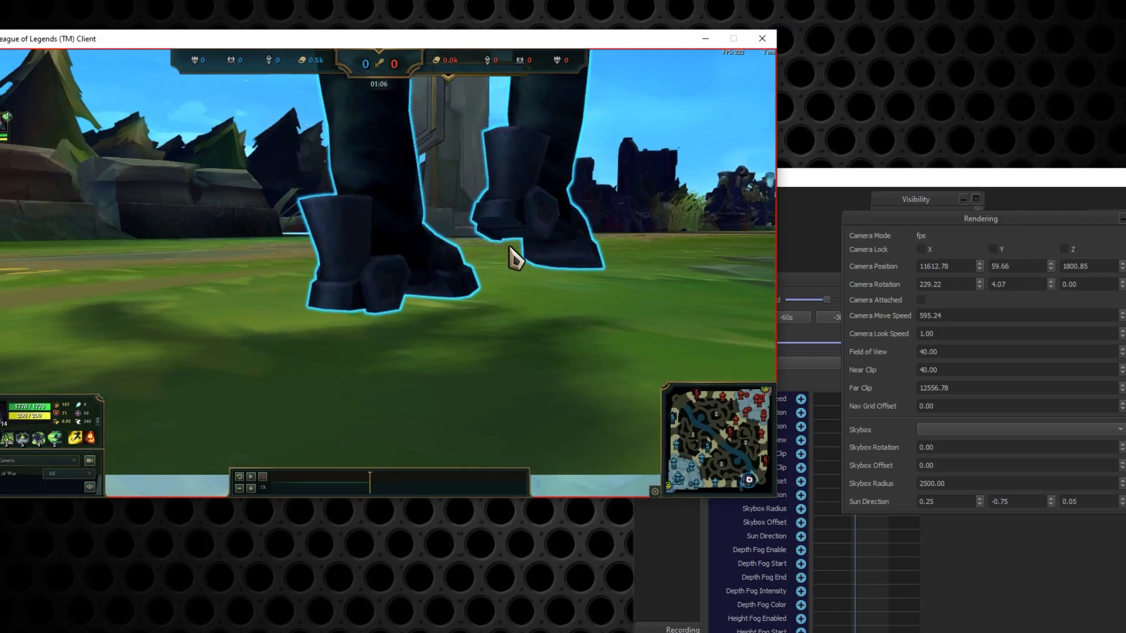
Fly the camera down to ground level at the champion's boots and set the nav grid offset to -6
mouse_move(509, 247)
right_down()
mouse_move(518, 262)
mouse_move(500, 254)
right_up()
key(w)
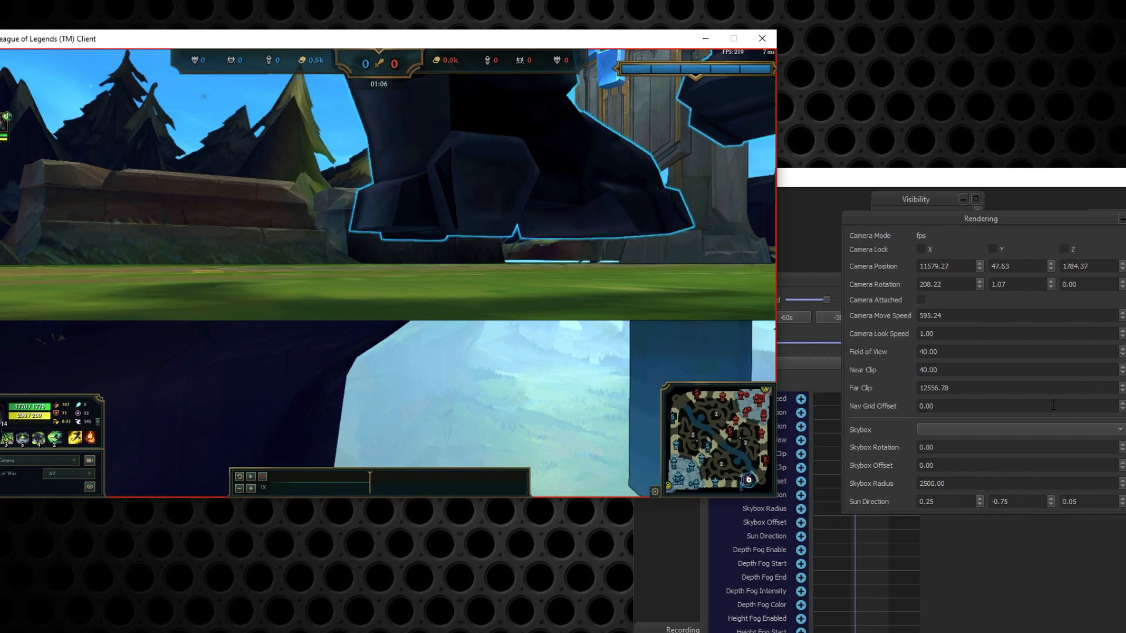
click(1020, 406)
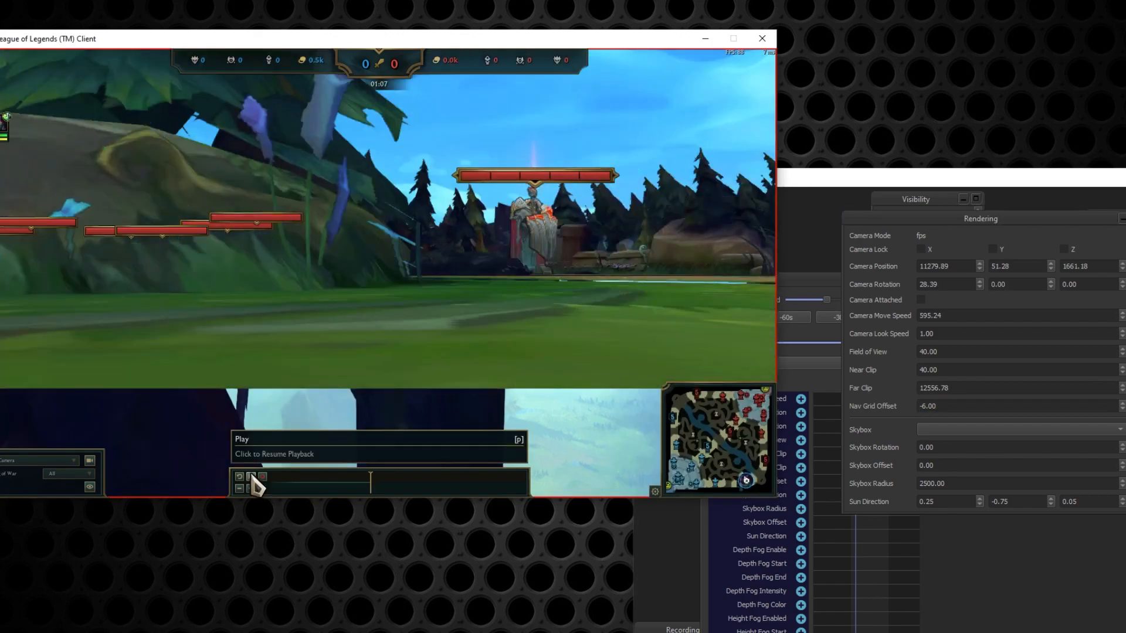
mouse_move(410, 293)
right_down()
mouse_move(478, 293)
mouse_move(417, 294)
mouse_move(440, 297)
mouse_move(437, 282)
mouse_move(466, 292)
mouse_move(457, 277)
mouse_move(449, 299)
right_up()
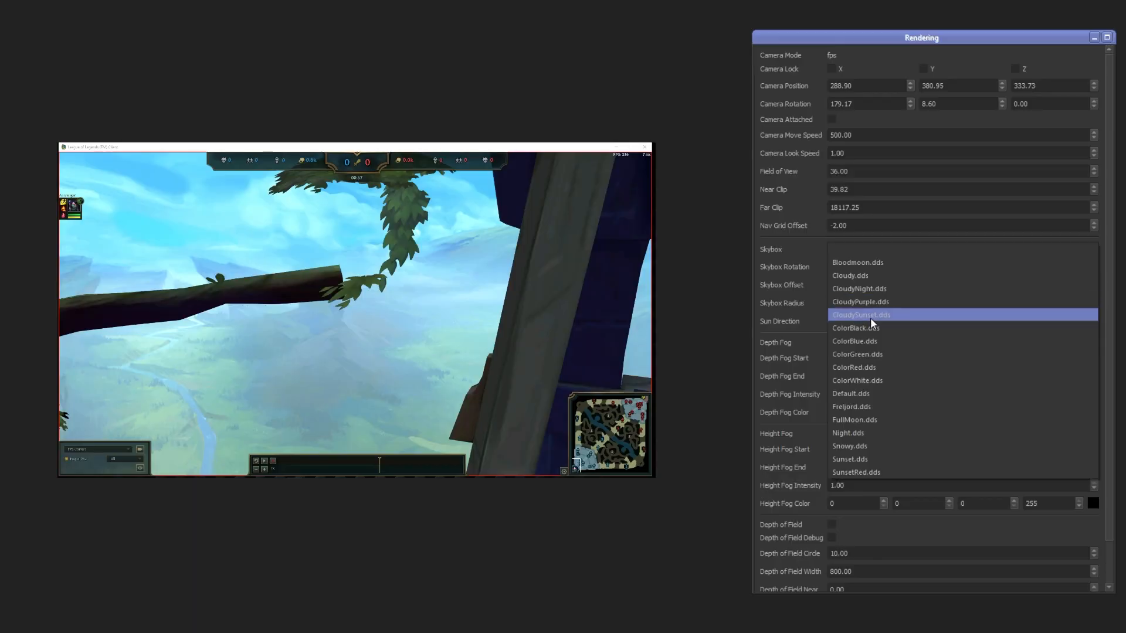
Apply the CloudySunset.dds skybox and switch it to Bloodmoon.dds
click(870, 315)
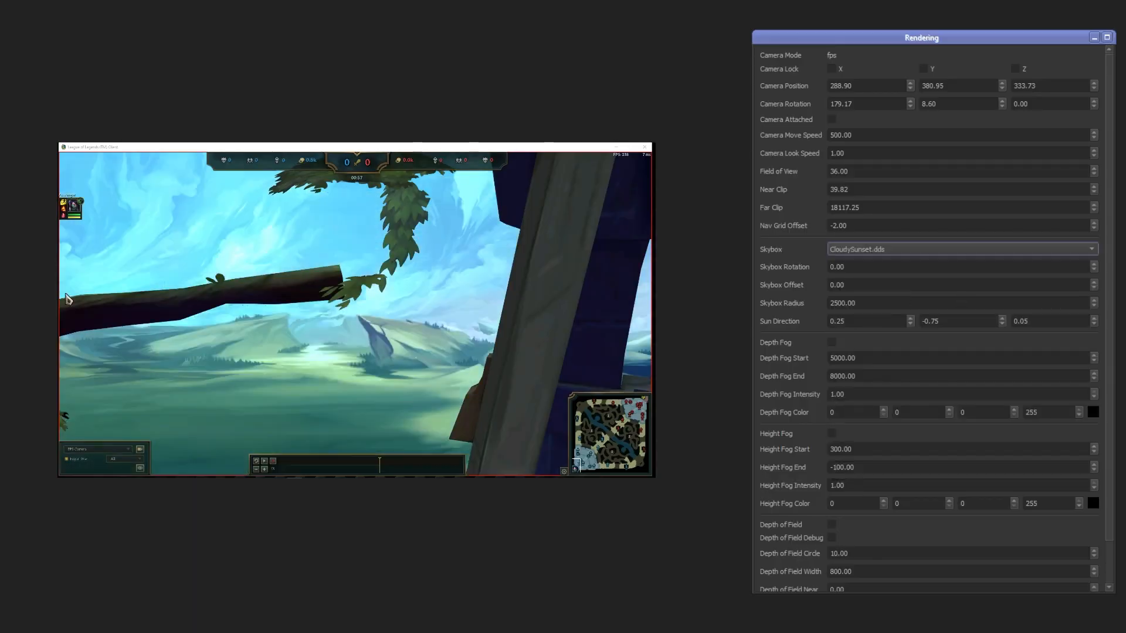
click(915, 247)
click(891, 262)
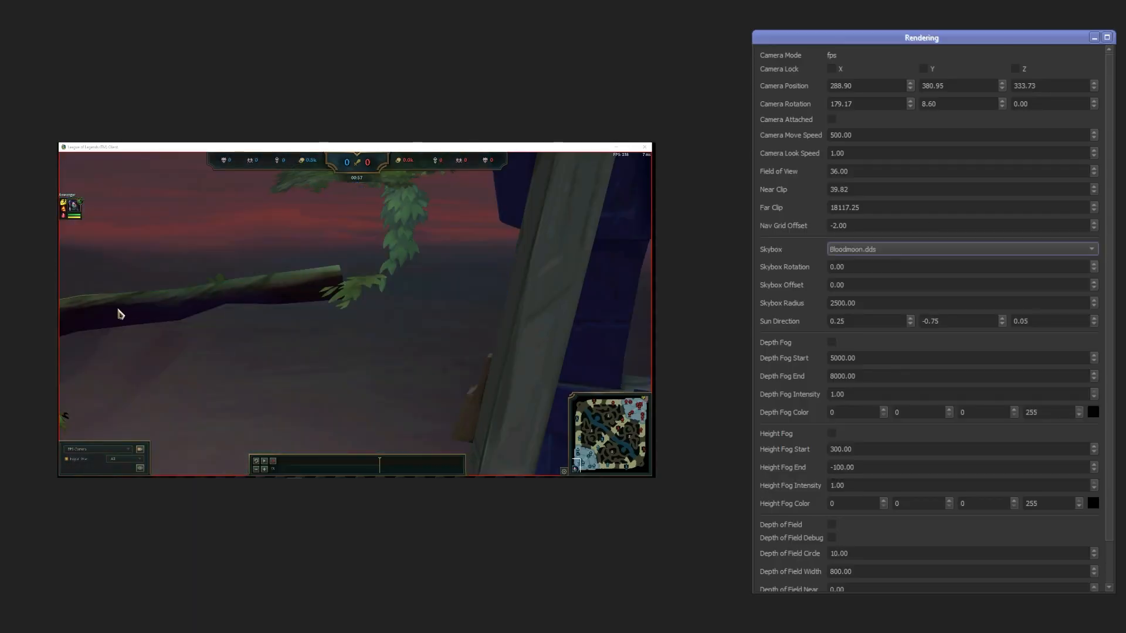
Turn the replay camera around the scene to examine the skybox, closing the game's options window
click(317, 308)
key(Escape)
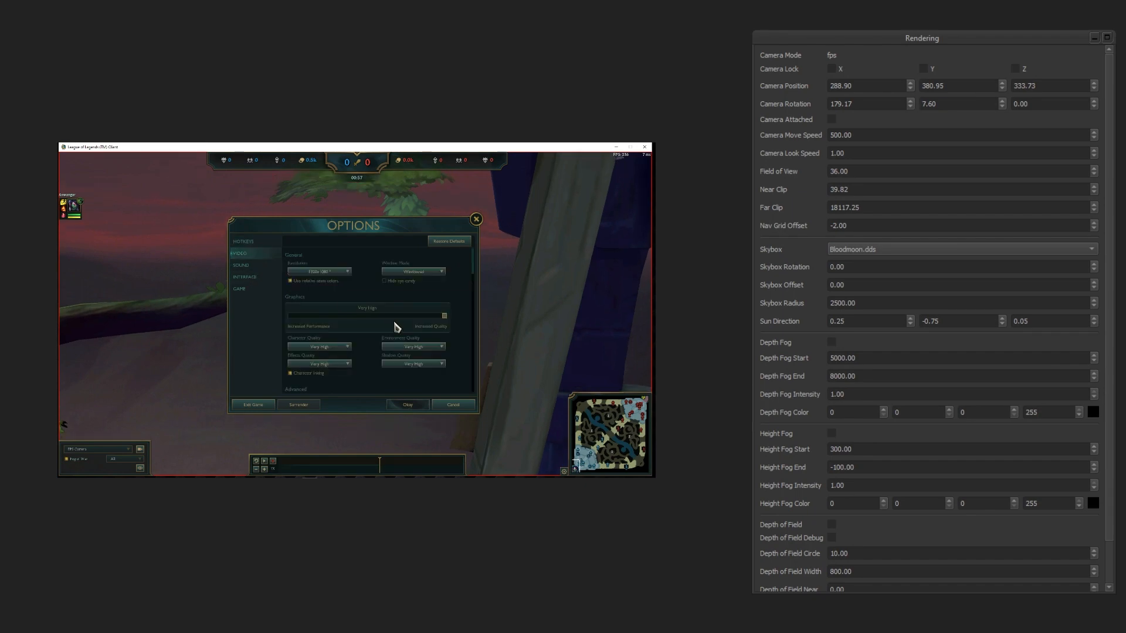
click(395, 404)
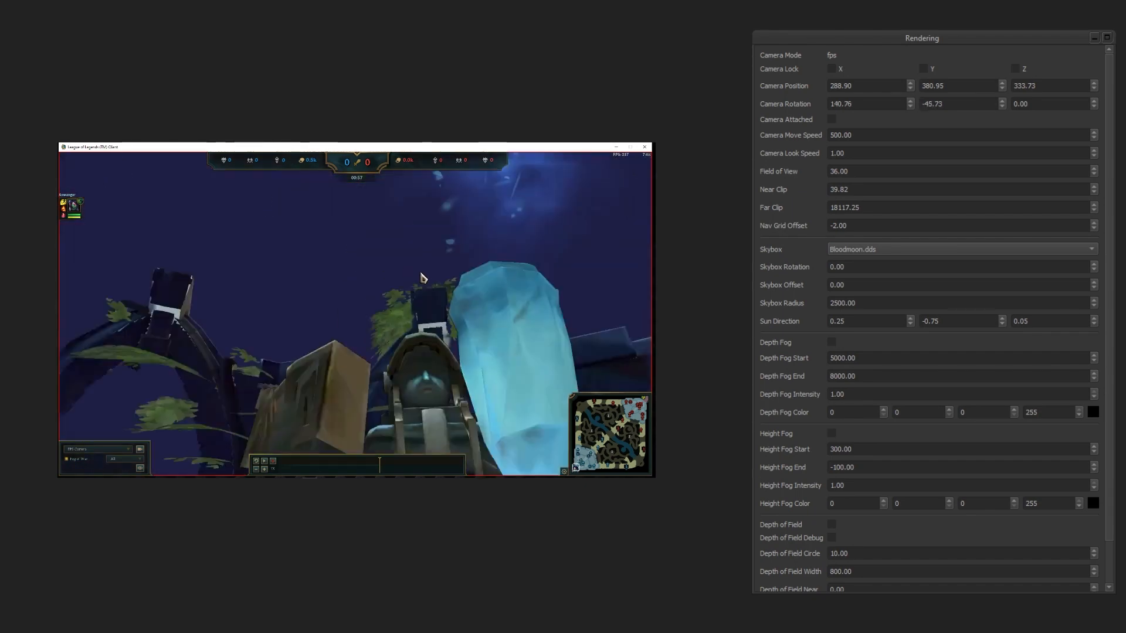
key(Escape)
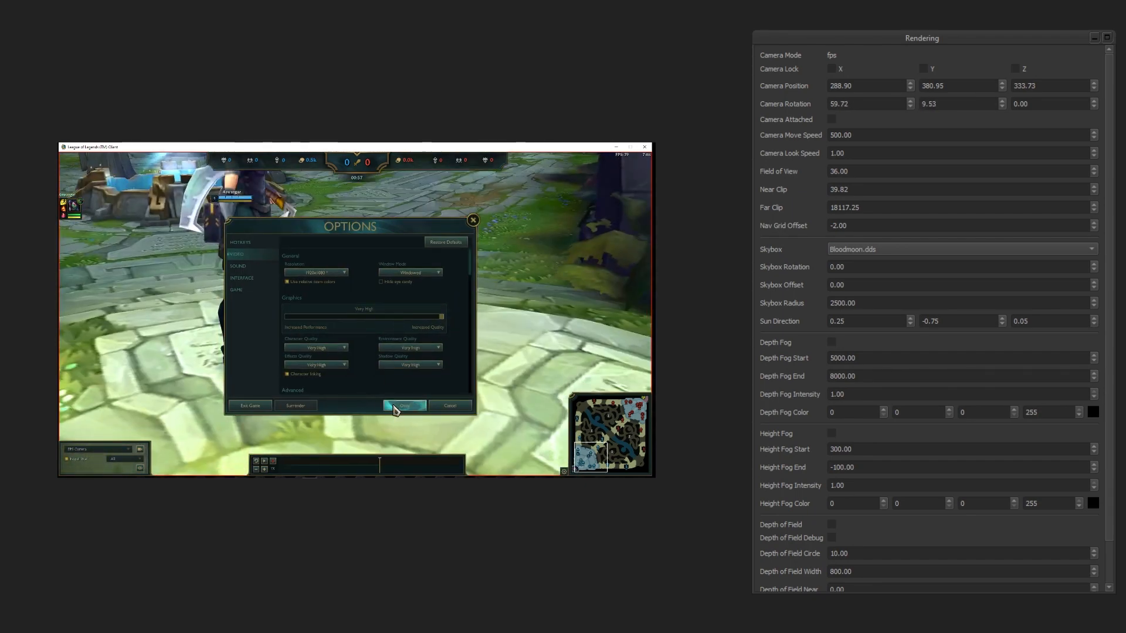
key(Escape)
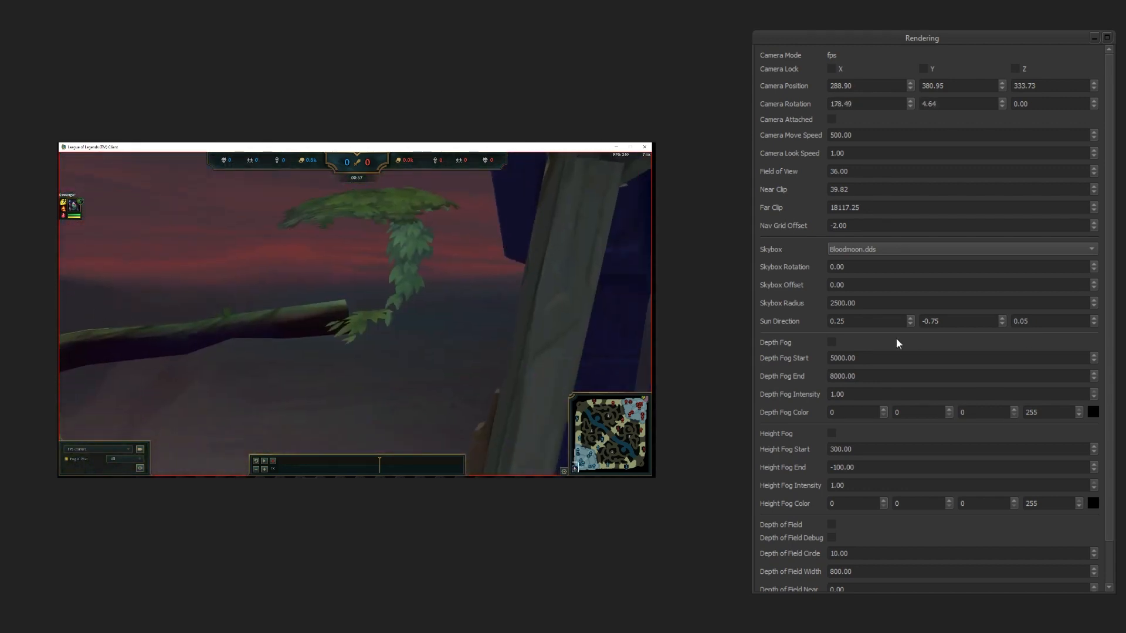
Aim the camera at the red moon and adjust the skybox rotation to shift the moon's position
click(870, 268)
click(356, 313)
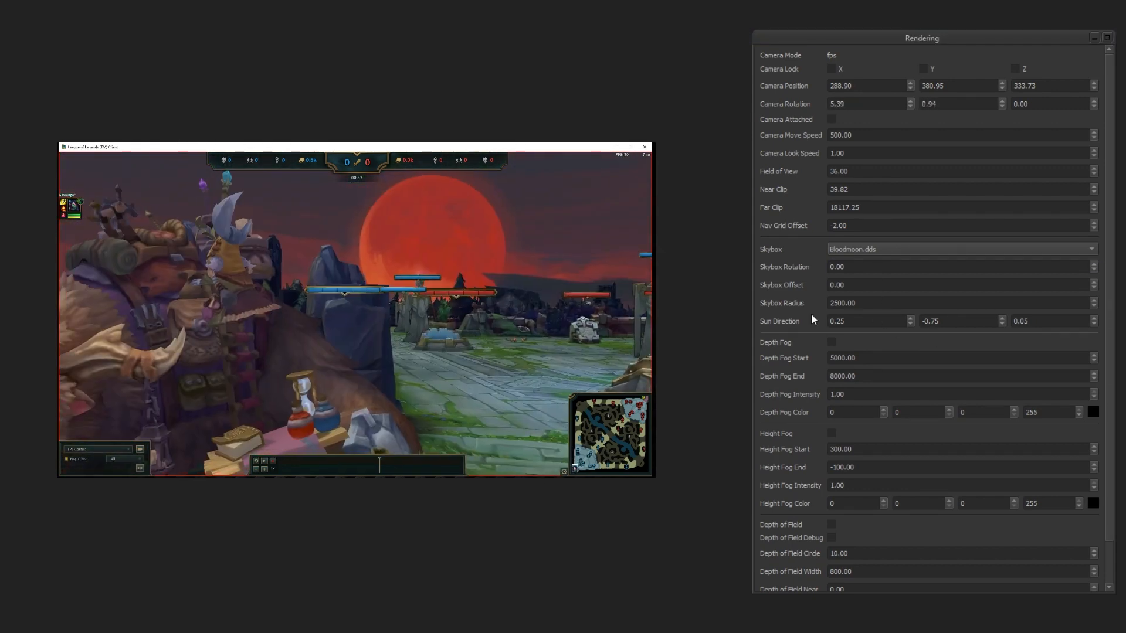
click(870, 270)
scroll(871, 271, up, 1)
scroll(870, 273, down, 8)
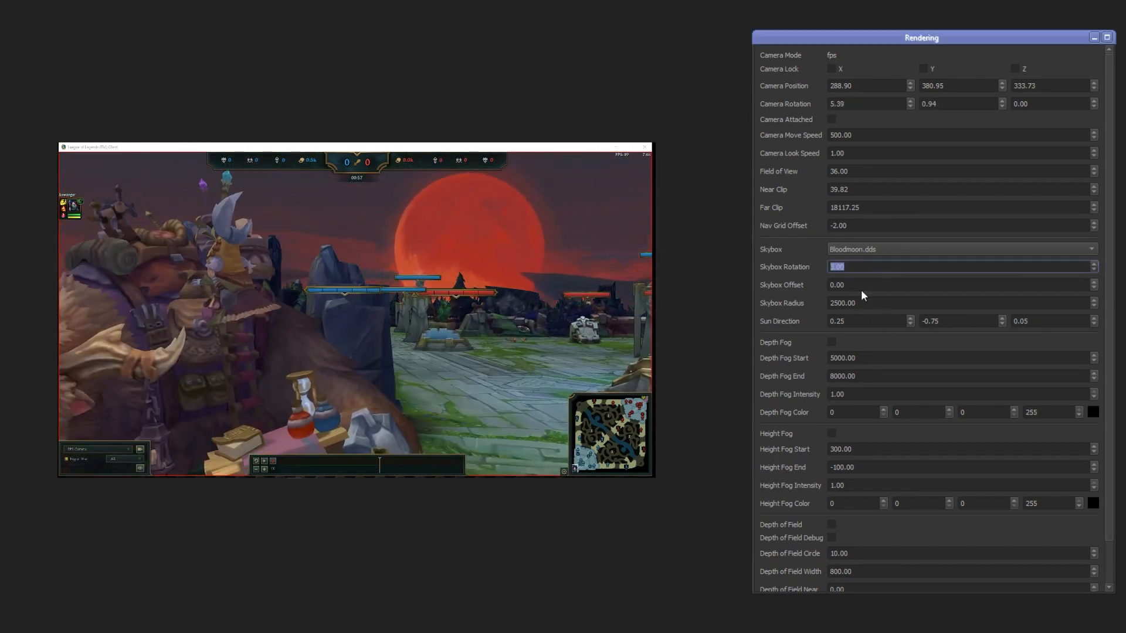
Set the Bloodmoon skybox's offset to 35 and its radius to 2650
click(863, 287)
scroll(864, 287, up, 5)
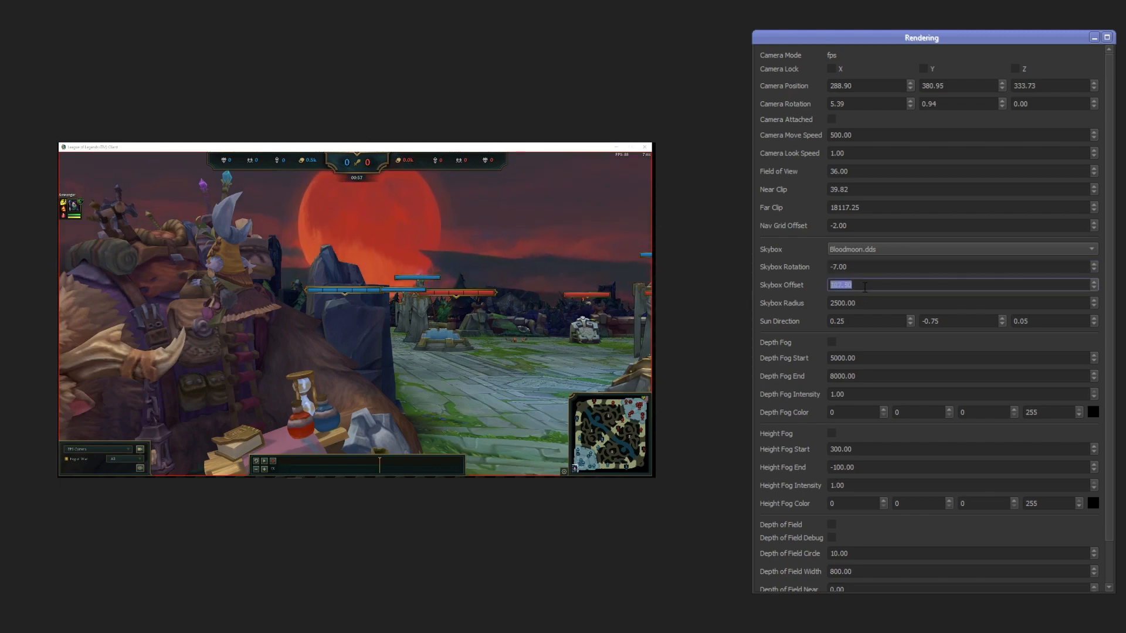
scroll(865, 287, down, 4)
click(860, 304)
scroll(860, 303, up, 1)
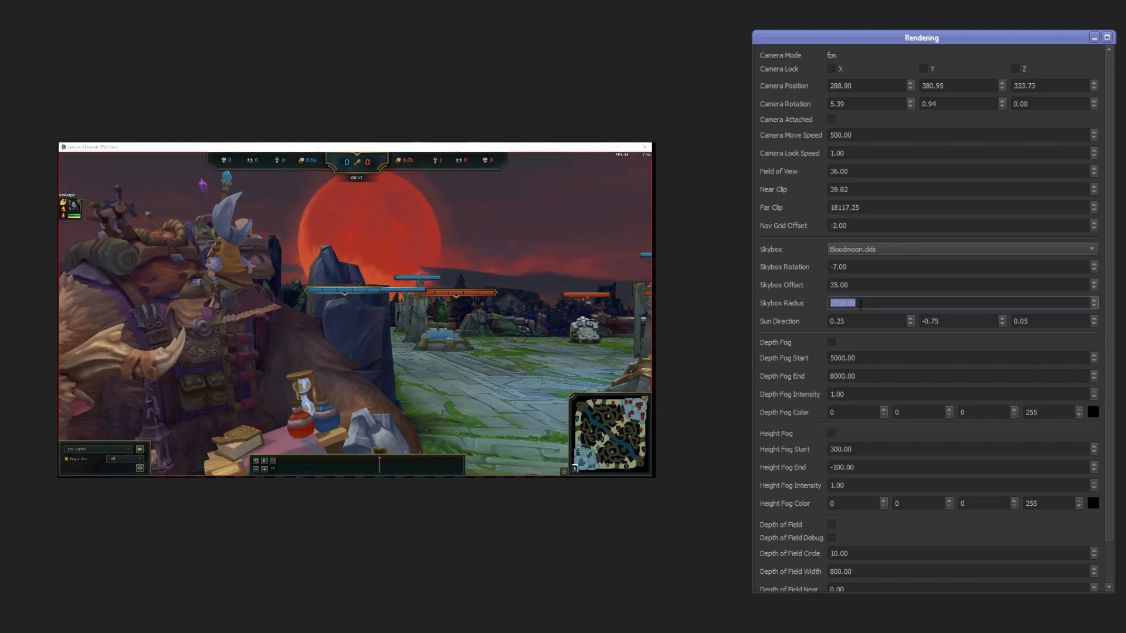
scroll(860, 304, up, 13)
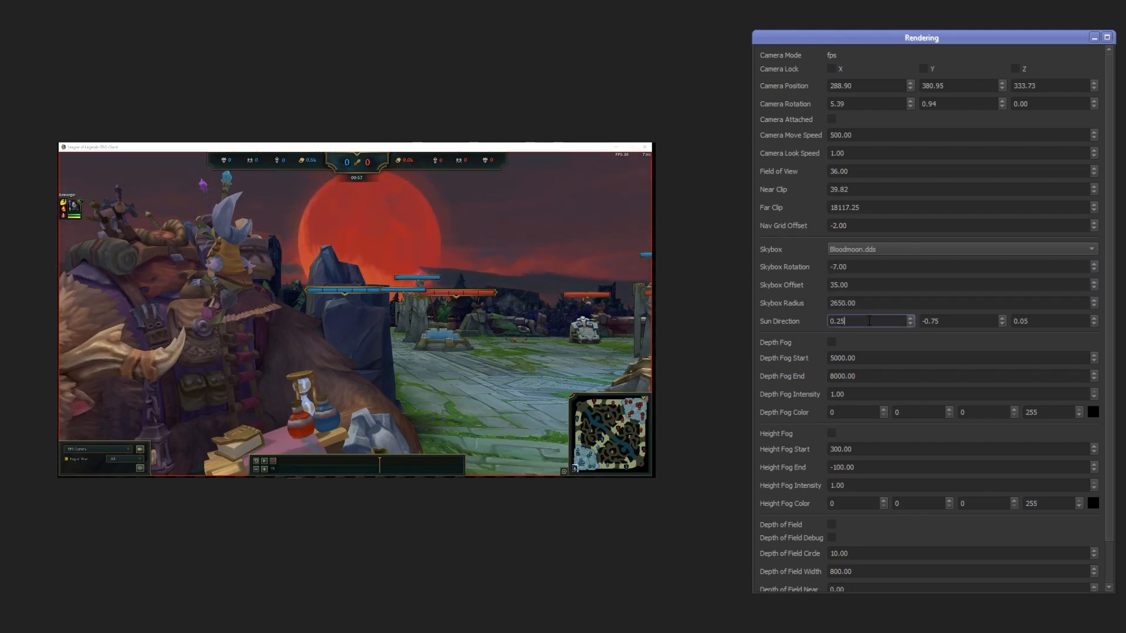
Toggle depth fog on and off, and do the same with height fog, to compare their effects
click(831, 343)
click(832, 343)
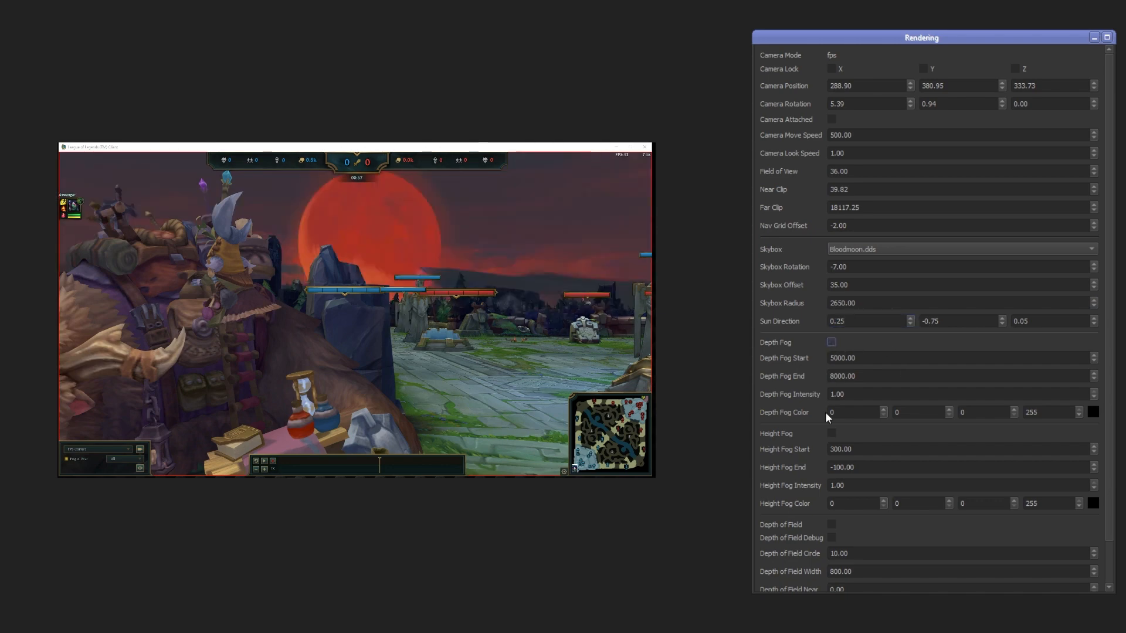
click(831, 434)
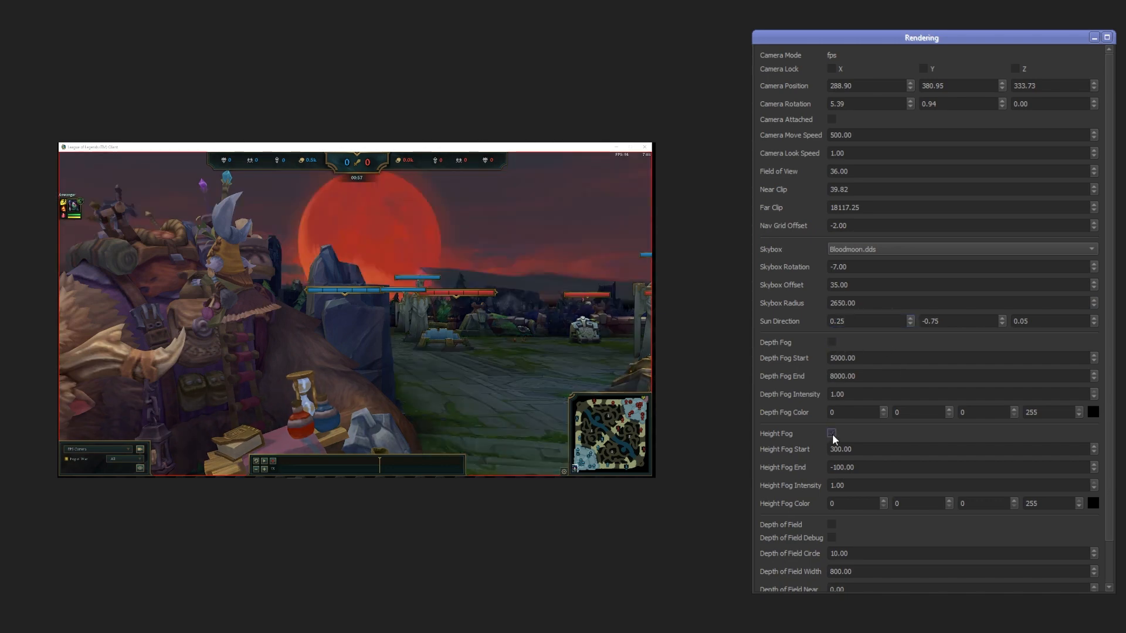
click(831, 434)
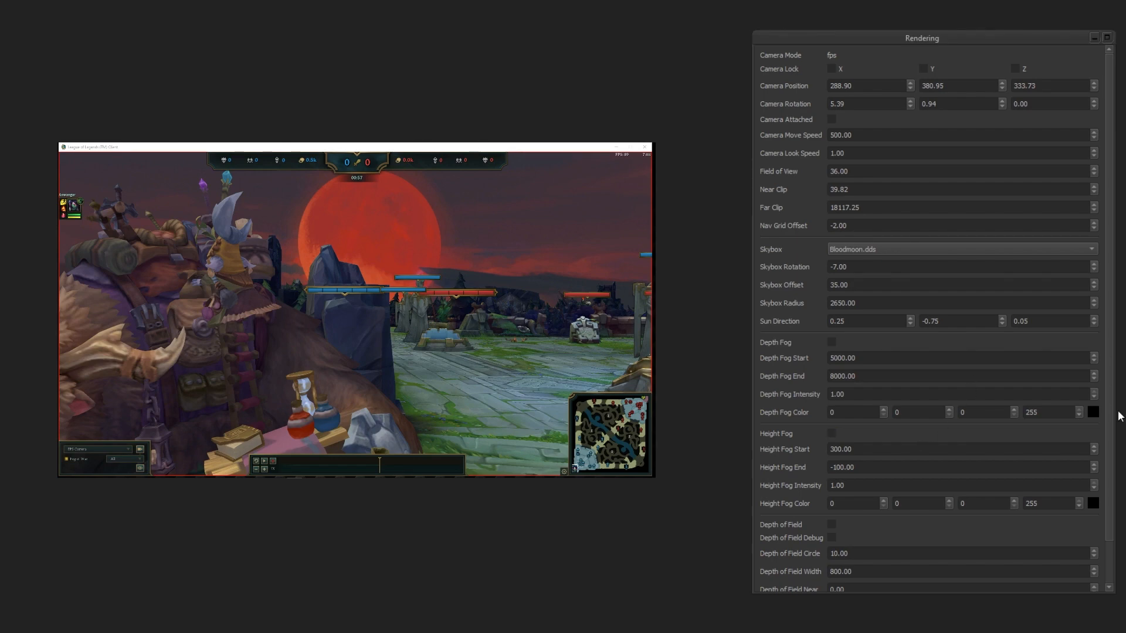
Set the depth fog color to bright green (14, 255, 22), enable depth fog, and lower its intensity to 0.40
click(1093, 412)
click(672, 210)
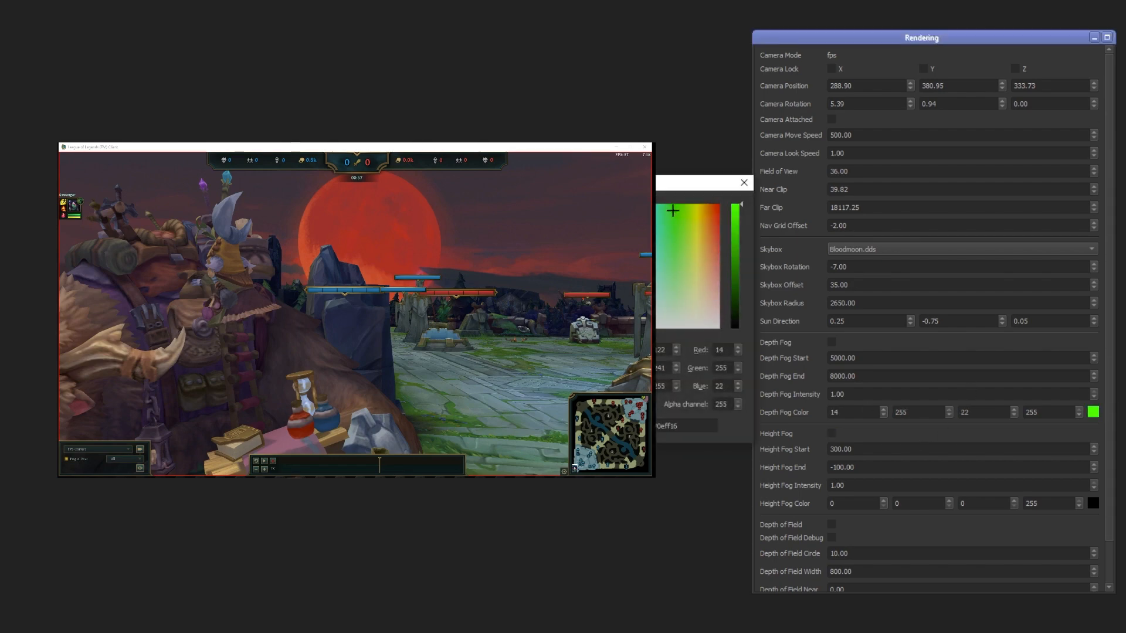
click(831, 342)
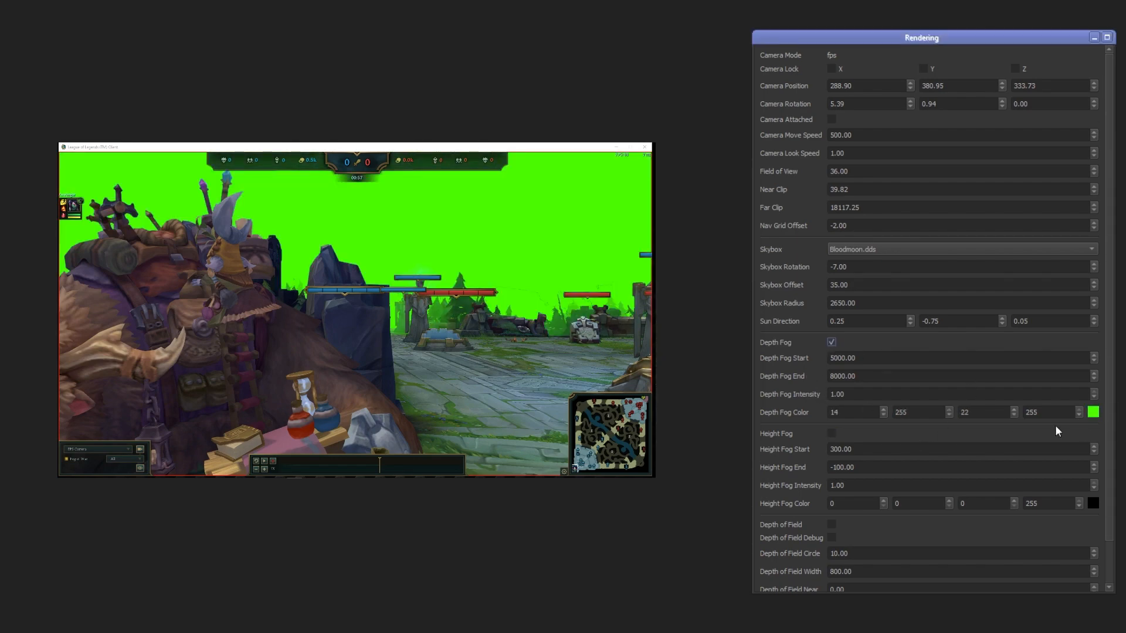
double_click(837, 395)
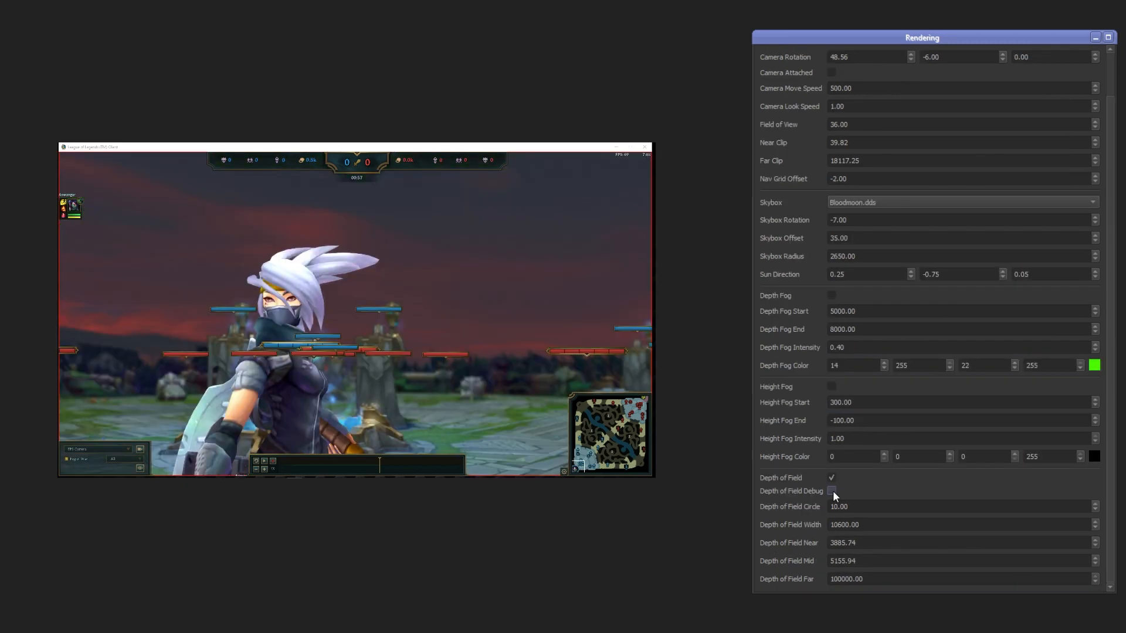
Switch the depth of field debug view on to inspect the depth map and turn it back off
click(831, 490)
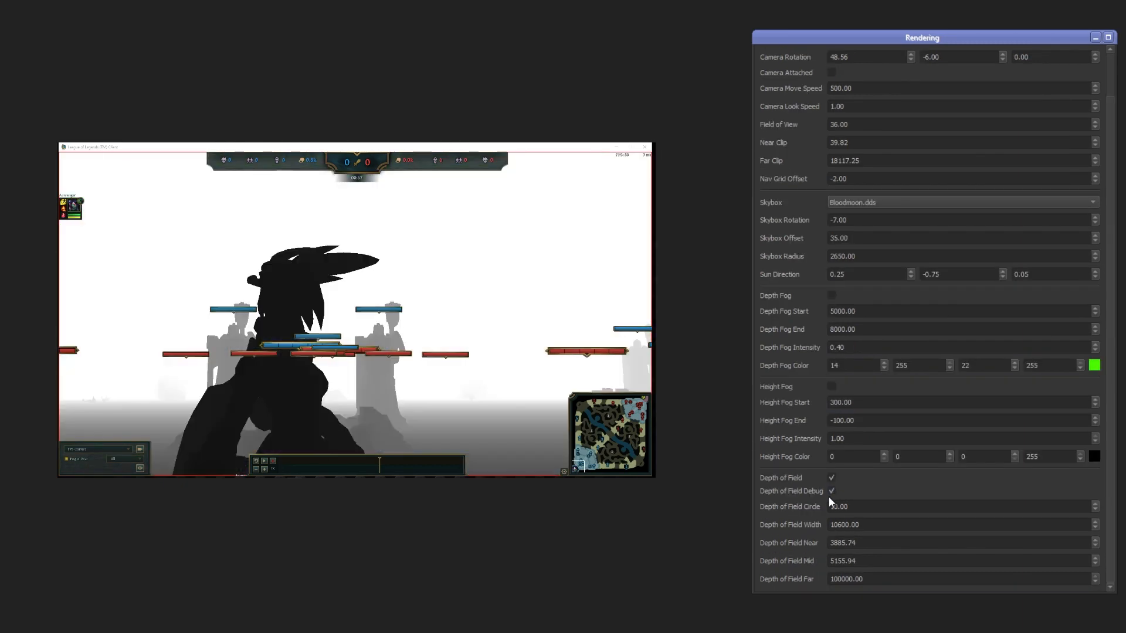
click(832, 492)
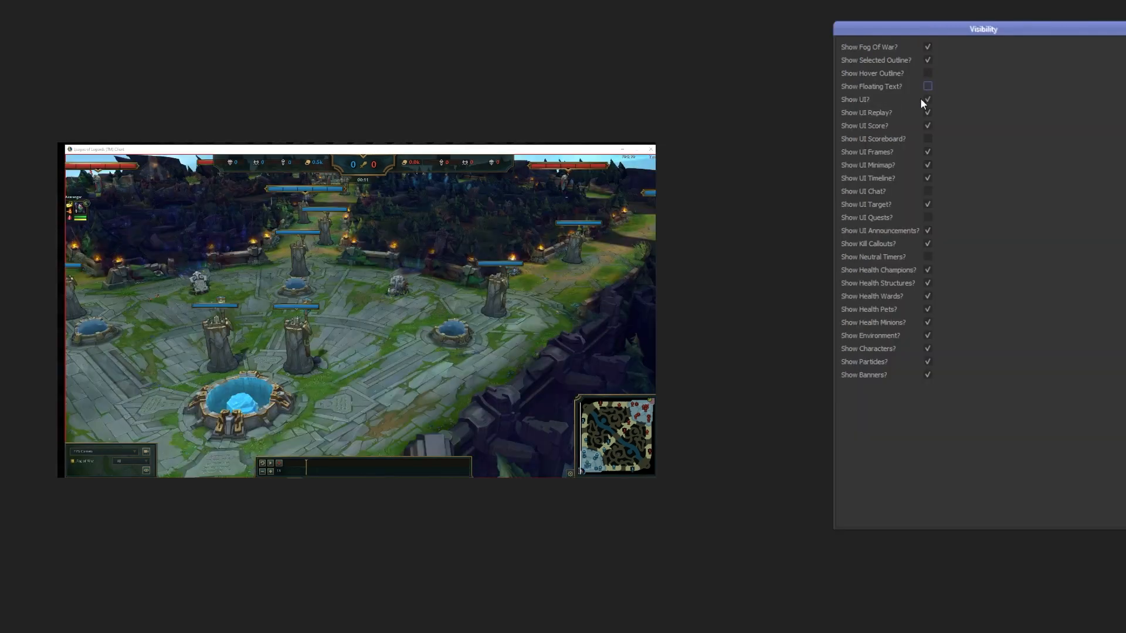
Hide the health bars of champions, structures and wards, and toggle the whole UI and the scoreboard to compare them
click(926, 100)
click(926, 100)
click(927, 270)
click(927, 138)
click(927, 138)
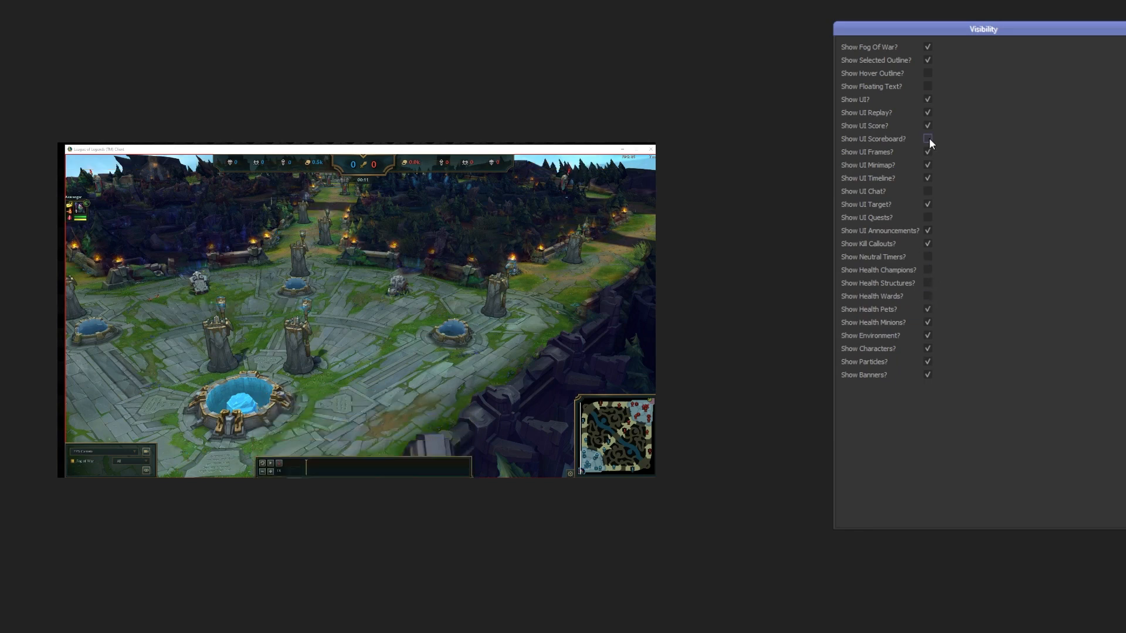
Hide the UI frames and minimap, and toggle the announcements and the whole UI off and back on
click(927, 152)
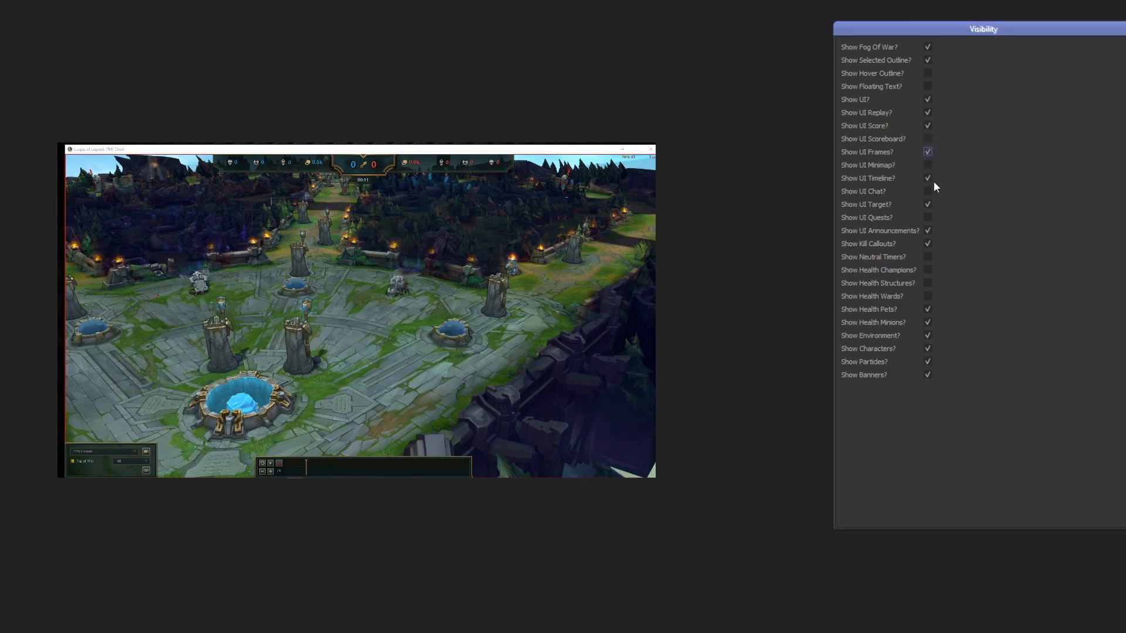
click(927, 231)
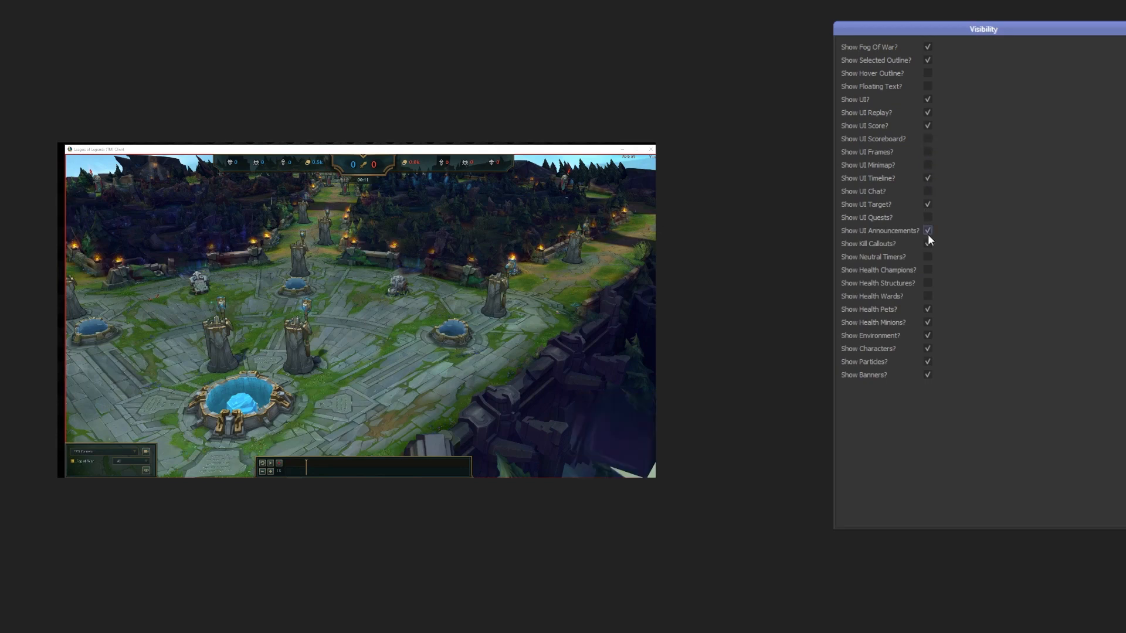
click(930, 101)
click(929, 100)
click(928, 100)
Toggle particle visibility off and on twice to compare the torch flames in the scene
click(927, 363)
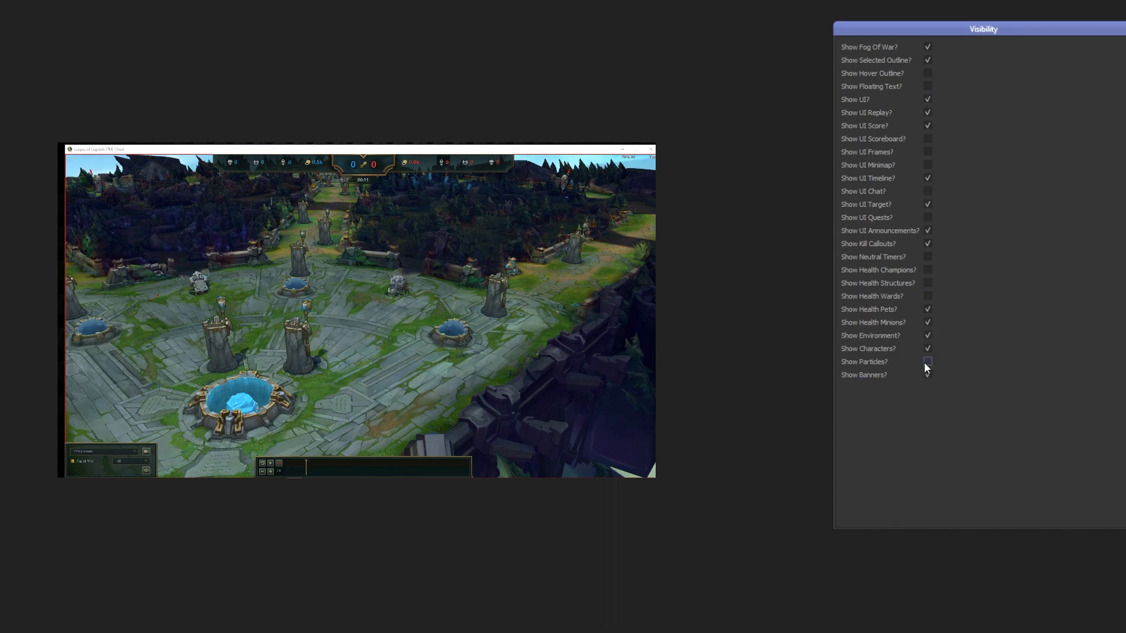
click(928, 363)
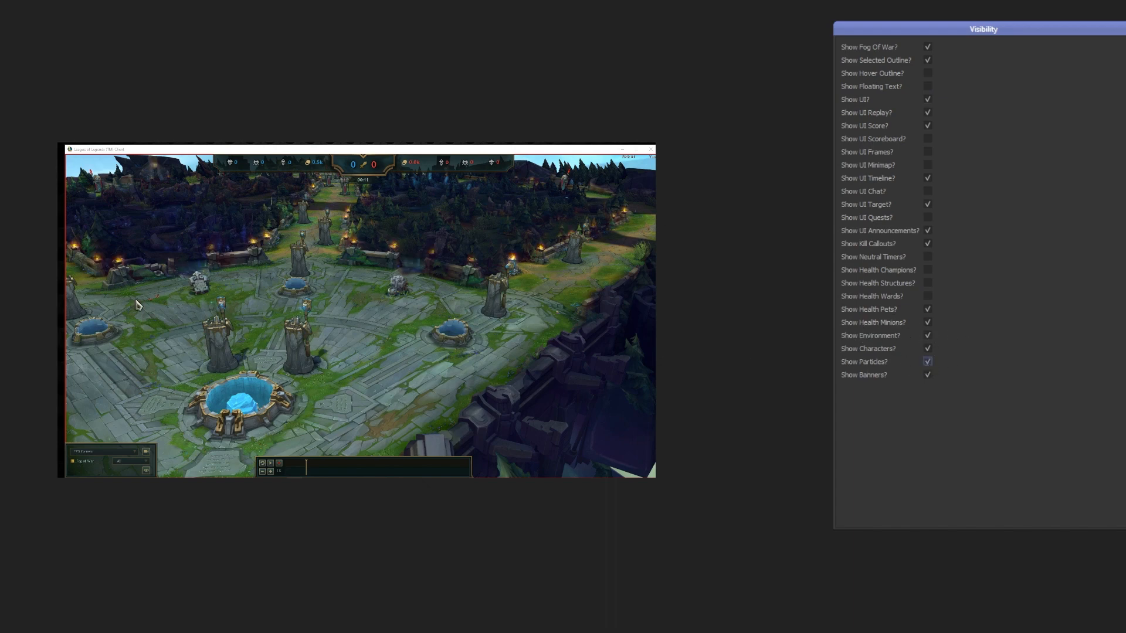
click(925, 364)
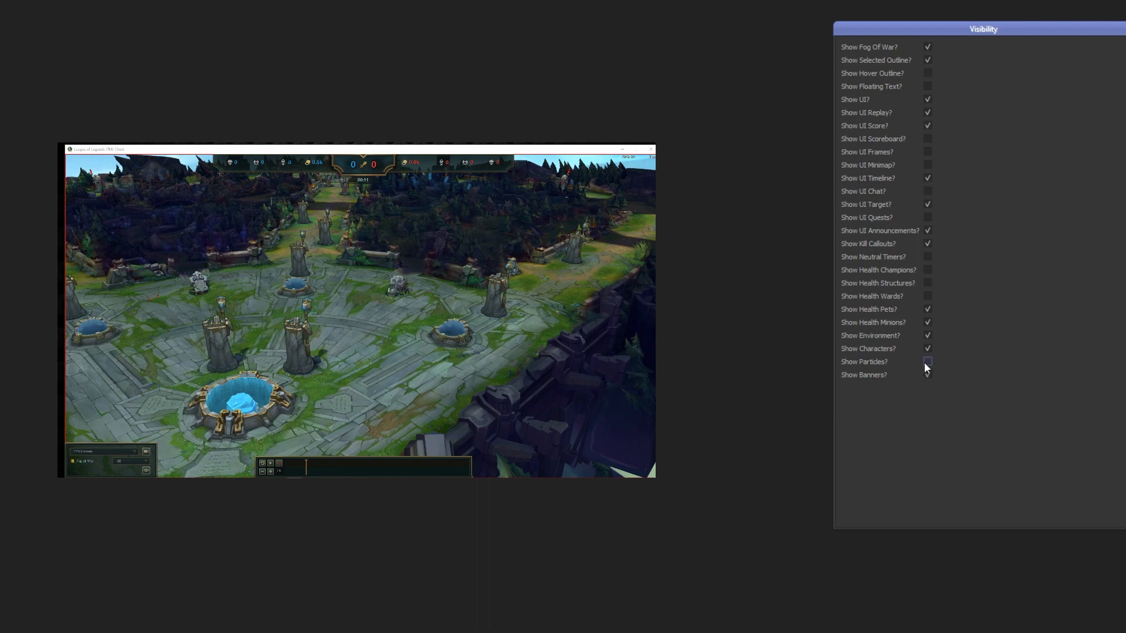
click(925, 364)
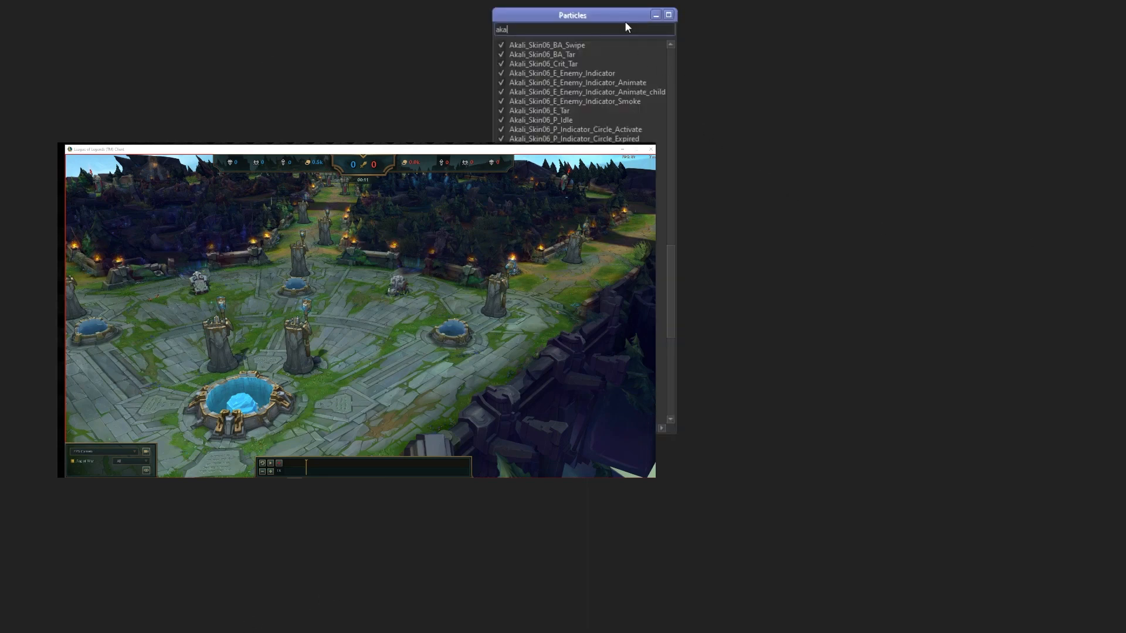
Filter the particles by "akali" beside the game view and toggle the Akali_Skin05_W_Smoke_Ring_Node effect off and back on
drag(632, 16, 1096, 43)
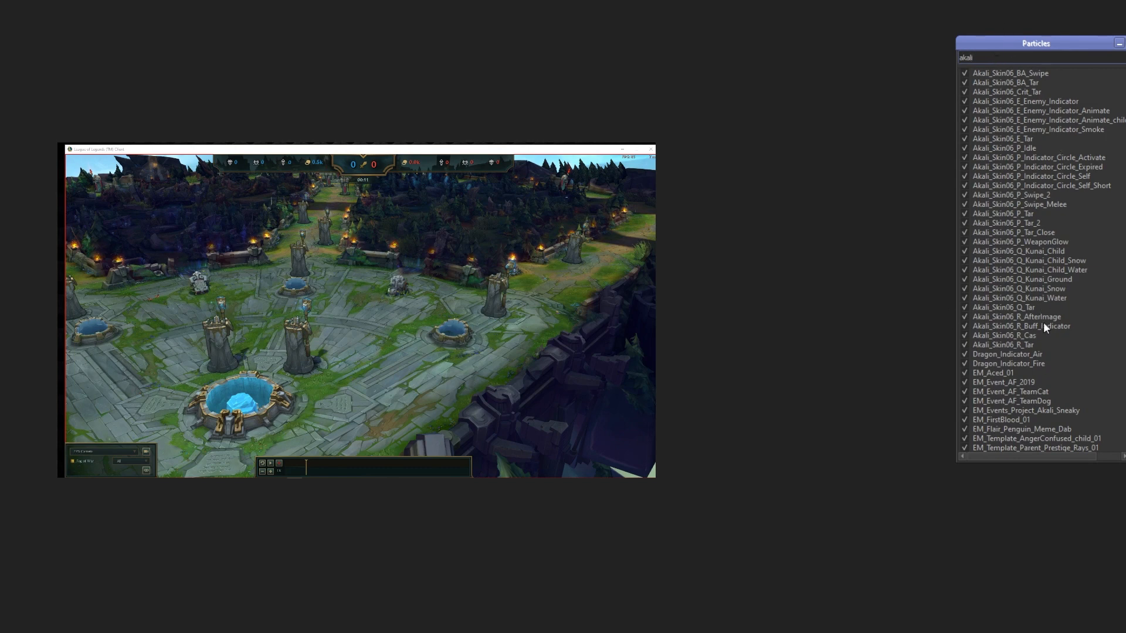
scroll(1030, 125, up, 10)
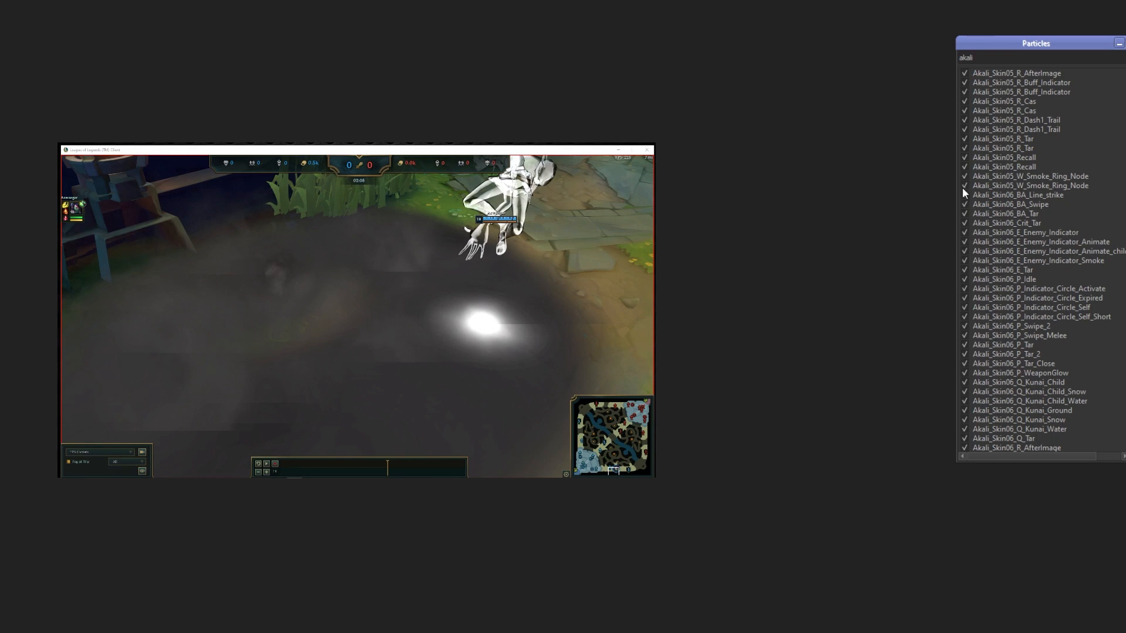
click(963, 184)
click(963, 184)
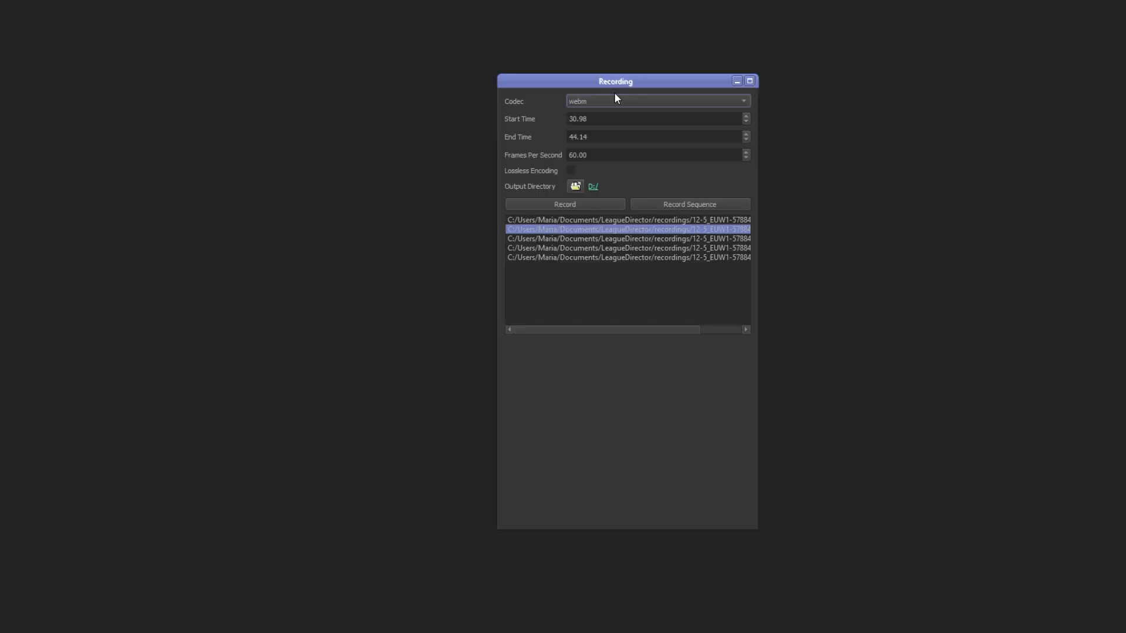
Set the recording codec to png and browse the numbered image frames in the recordings folder in File Explorer
click(614, 99)
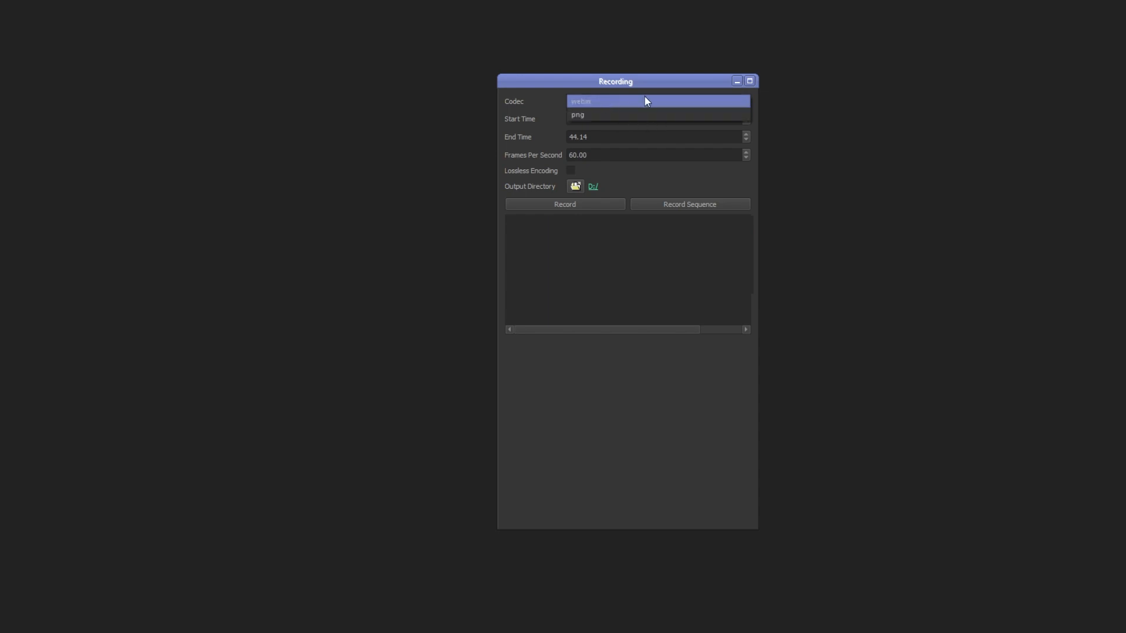
click(633, 115)
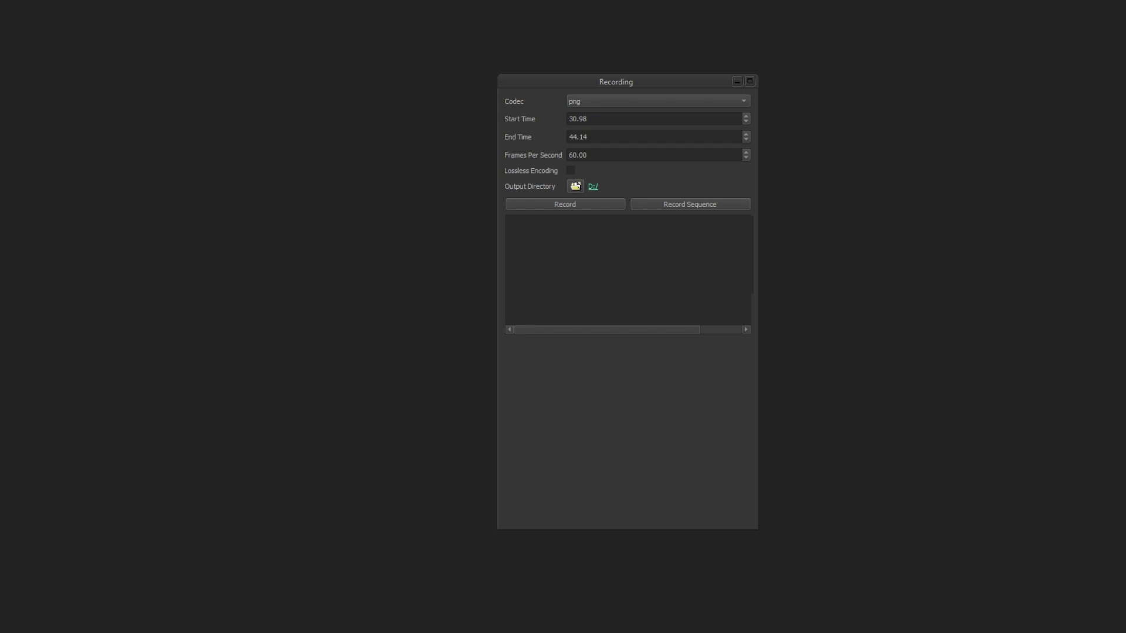
scroll(651, 377, down, 5)
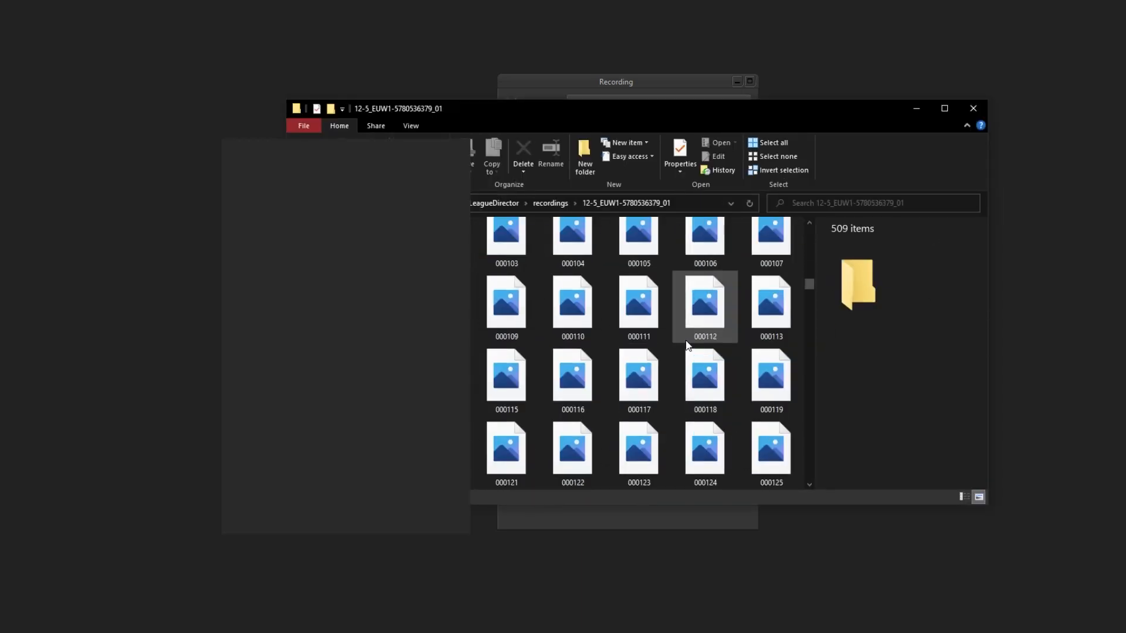